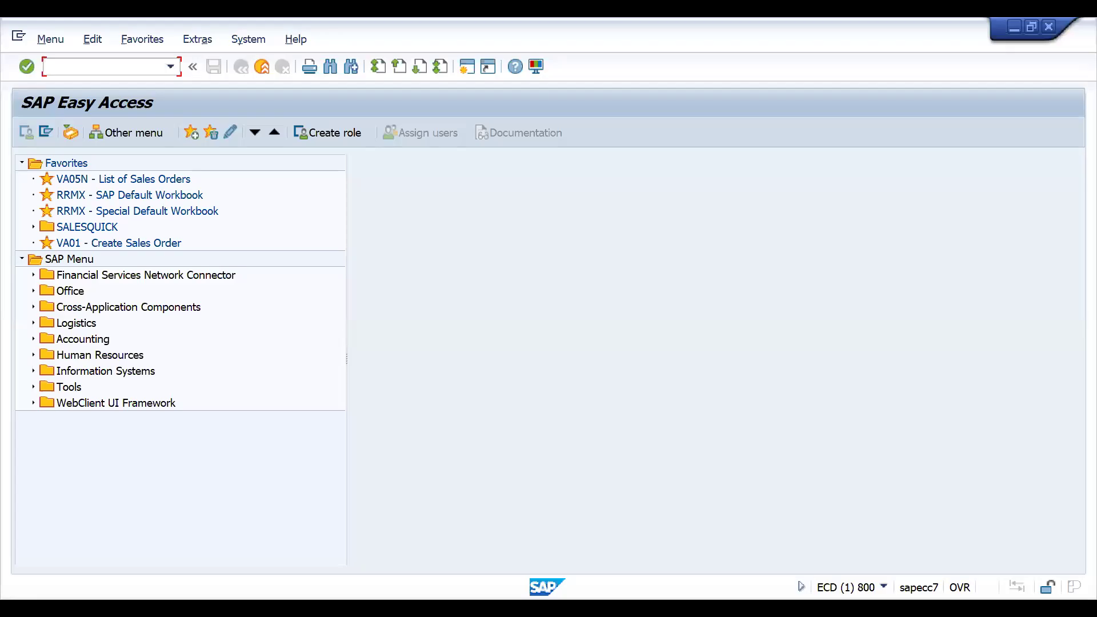
Start creating a sales order with transaction VA01 and order type ZOR1.
text(/)
text(nva01)
key(Return)
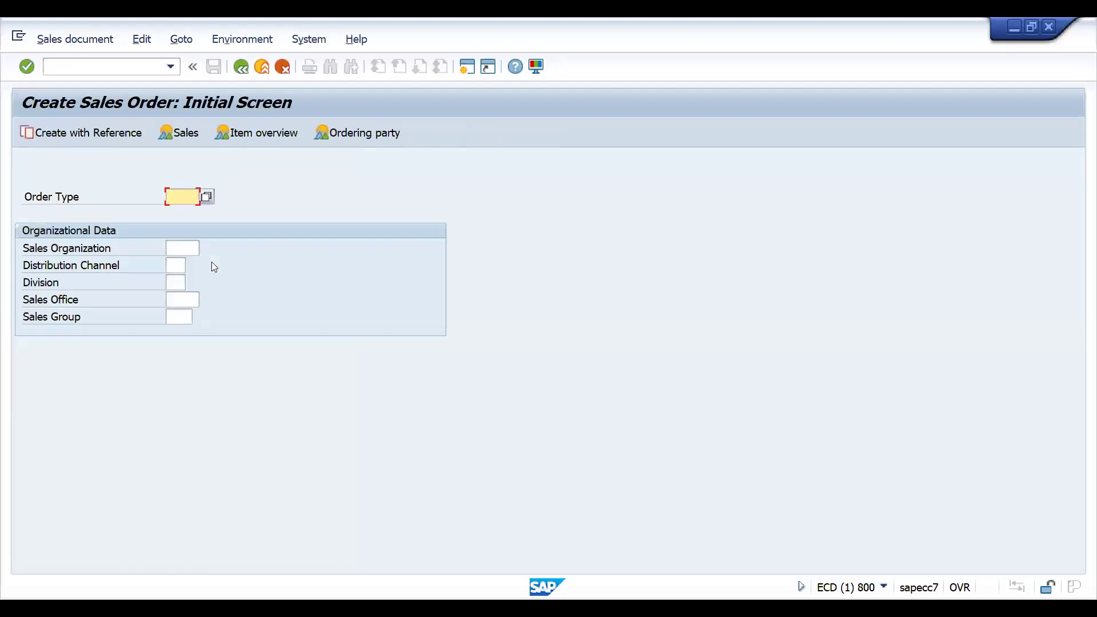
key(Down)
key(Return)
key(Return)
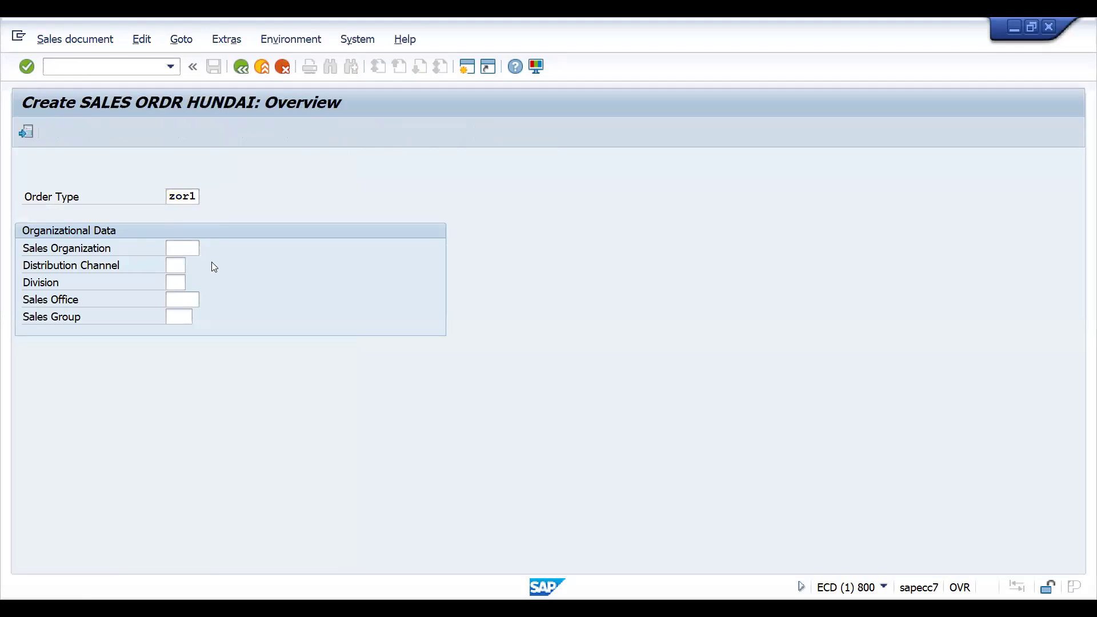
Enter the sold-to party's customer number and choose sales area ZH01 / H1 / HH.
key(space)
key(Down)
key(Return)
key(Return)
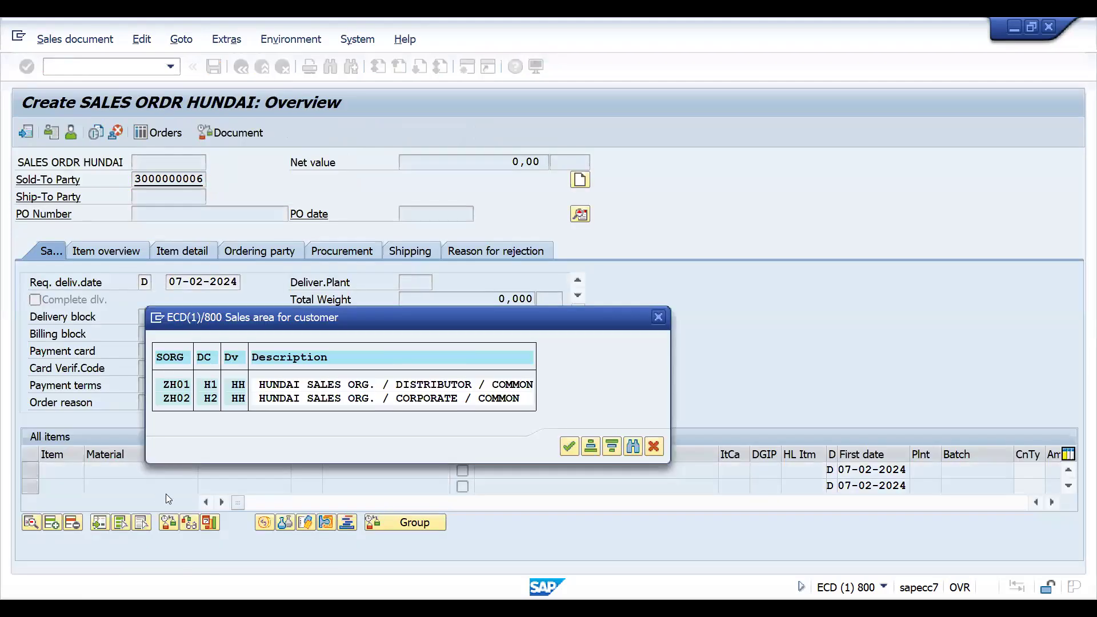
double_click(171, 391)
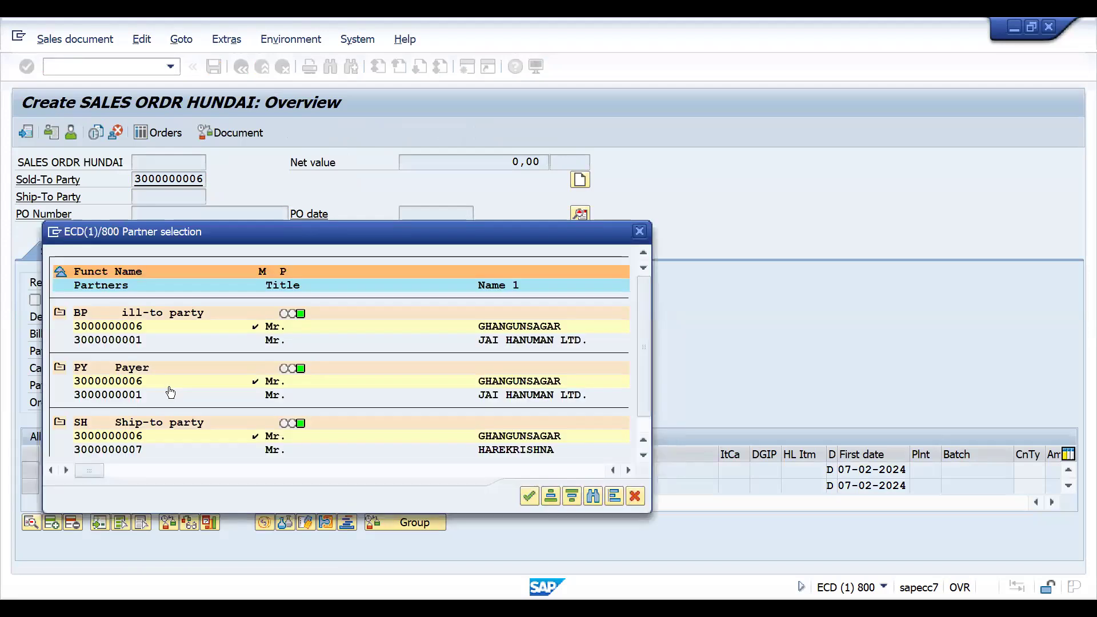
Complete the partner selection for the order and enter test as the PO number.
click(138, 330)
key(Return)
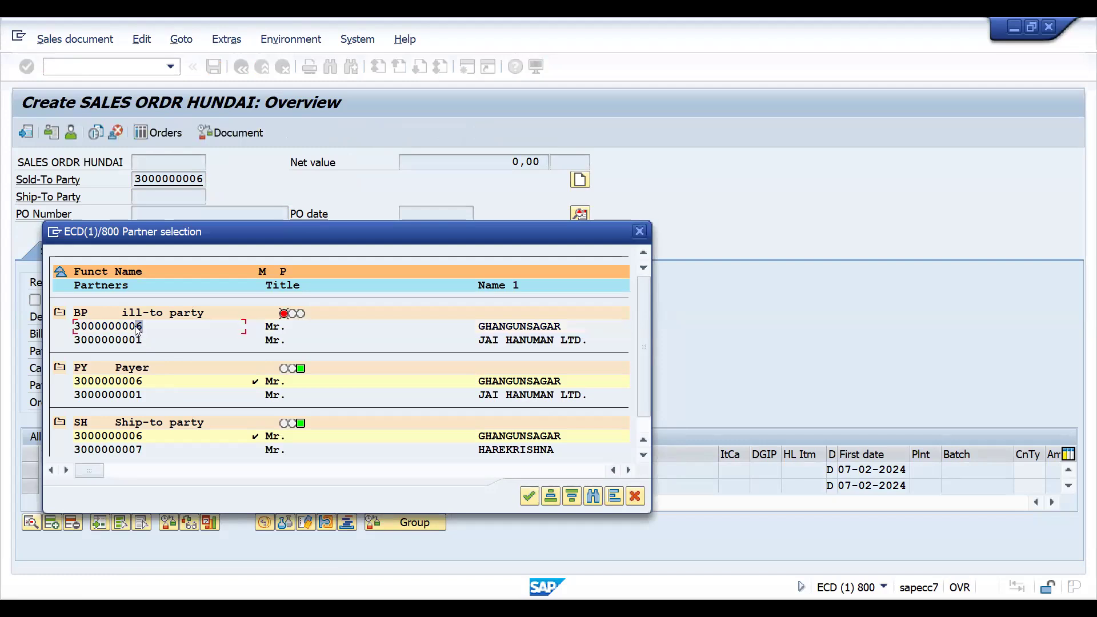
key(Return)
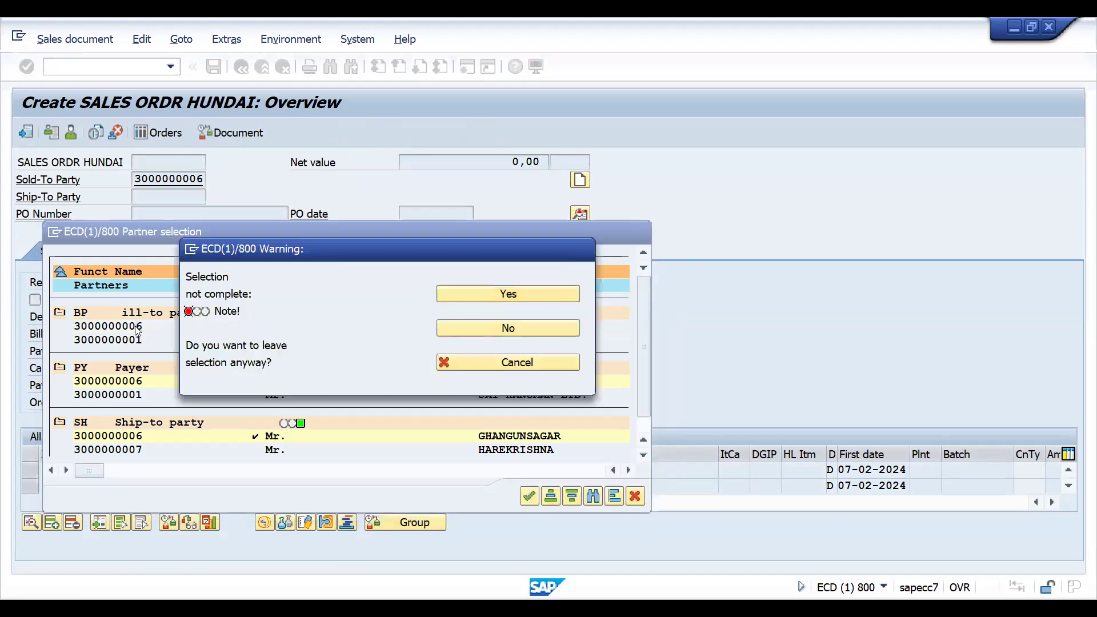
text(test)
key(Return)
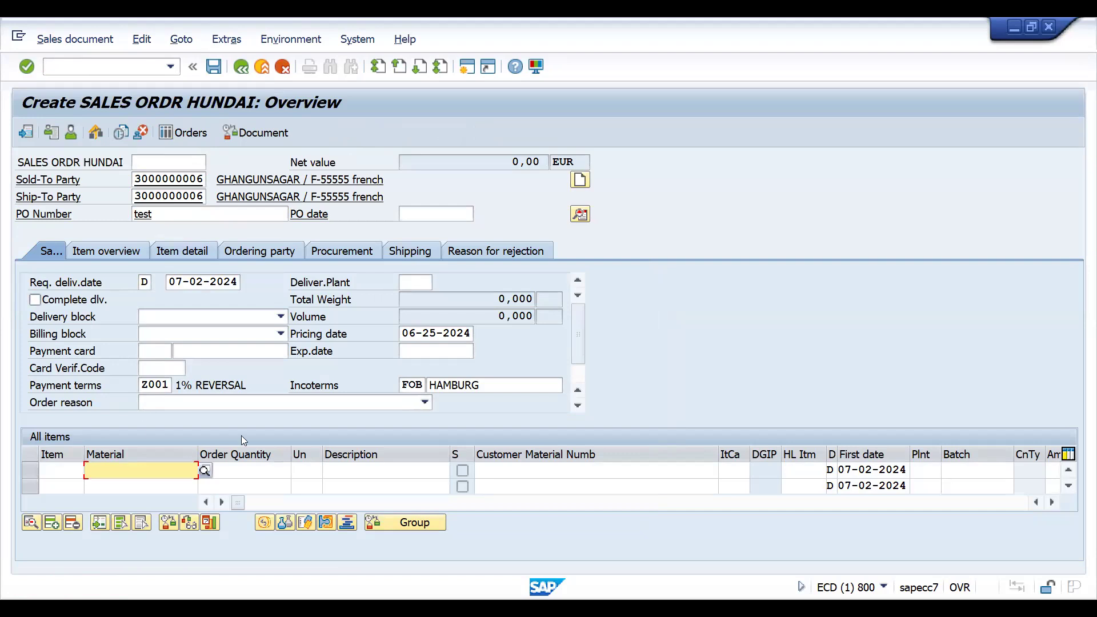
Add material 50065771 as the order's first item with a quantity of 1.
key(space)
key(Down)
key(Return)
key(Tab)
text(1)
key(Return)
Add a second item for material 50065771 with a quantity of 1.
key(space)
key(Down)
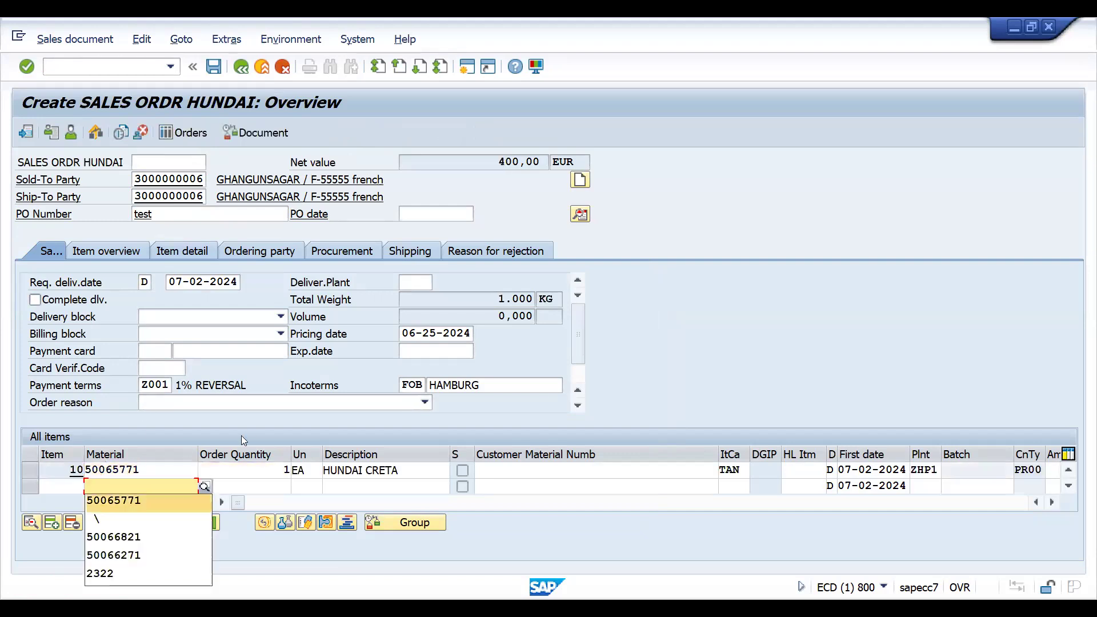
key(Return)
key(Tab)
text(1)
key(Return)
Add a third item for material 50065771 with a quantity of 2.
key(space)
key(Down)
key(Return)
key(Tab)
text(2)
key(Return)
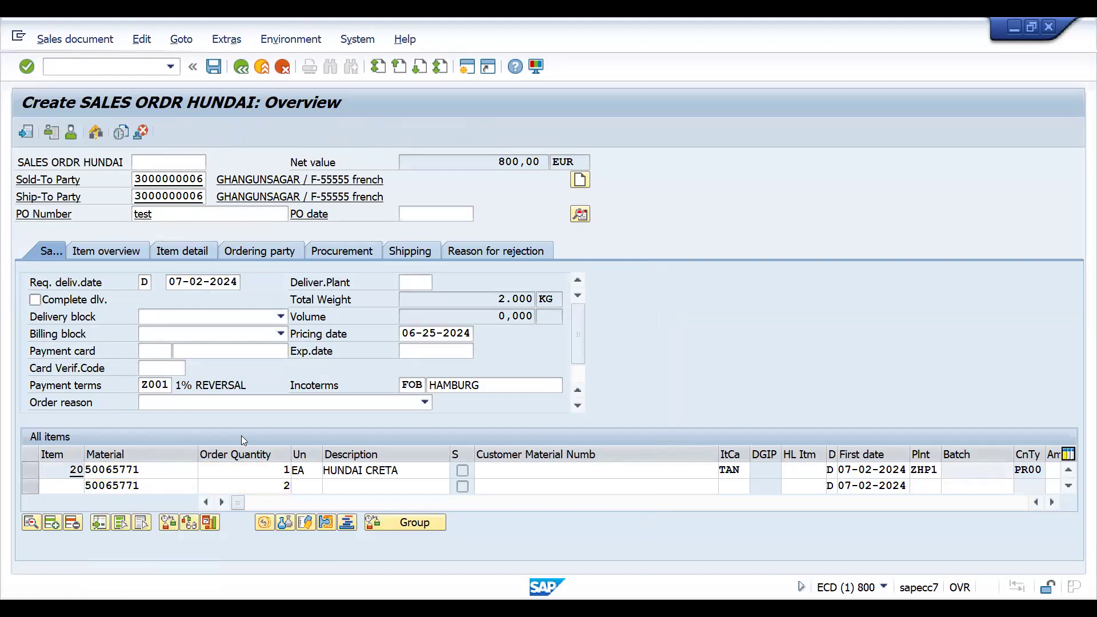
Add a fourth item for material 50065771 with a quantity of 3.
key(space)
key(Down)
key(Return)
key(Tab)
text(3)
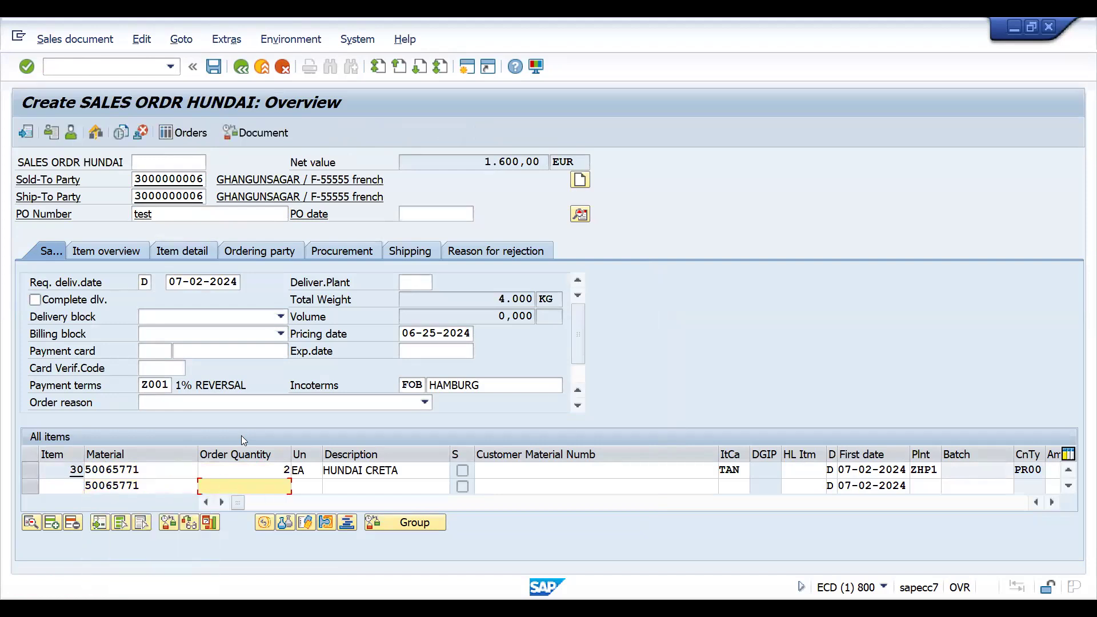
key(Return)
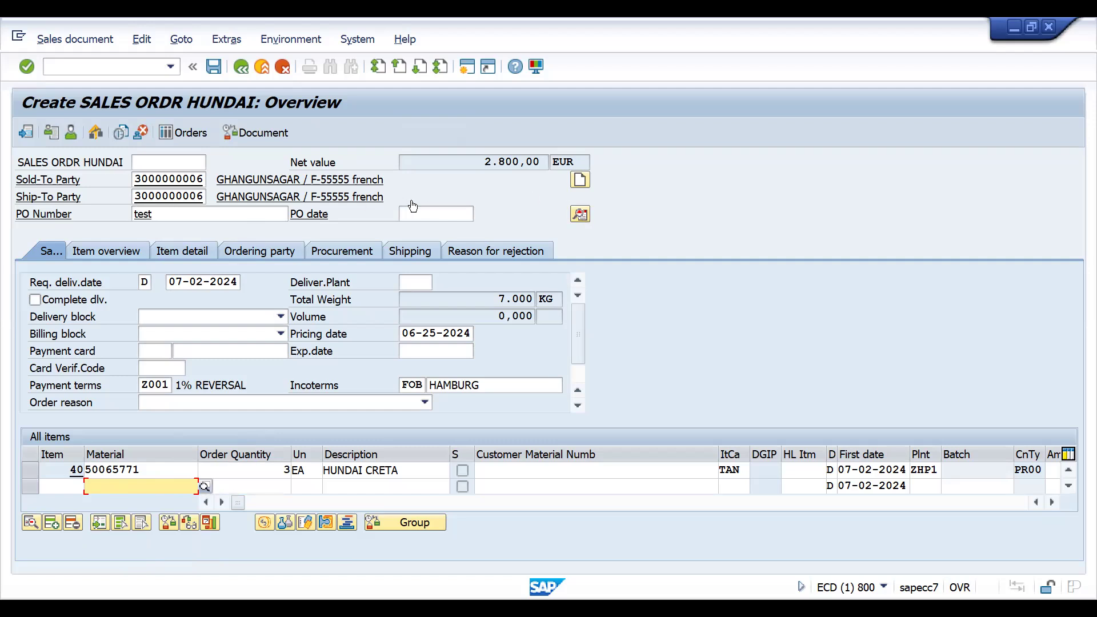
Examine the partner functions in the order's header data and return to the overview.
click(580, 214)
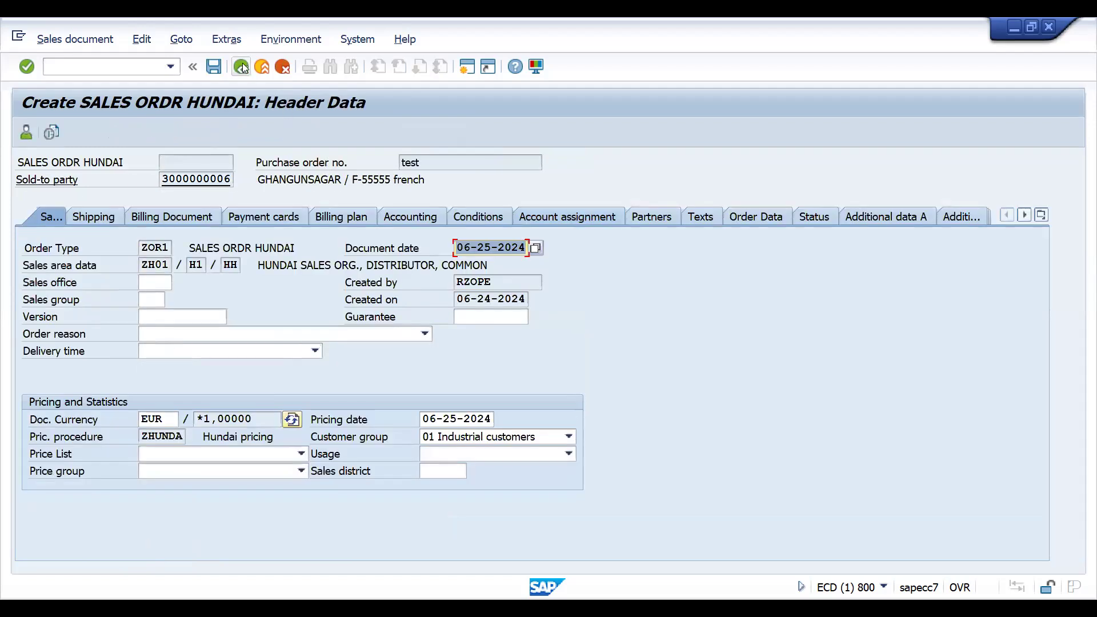
click(654, 216)
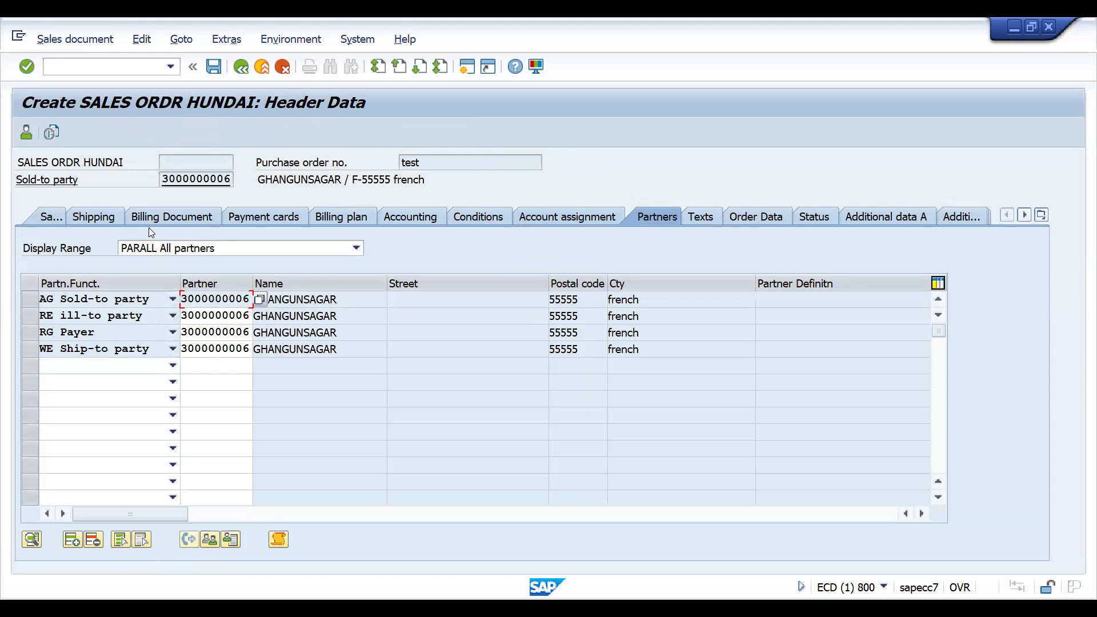
click(241, 67)
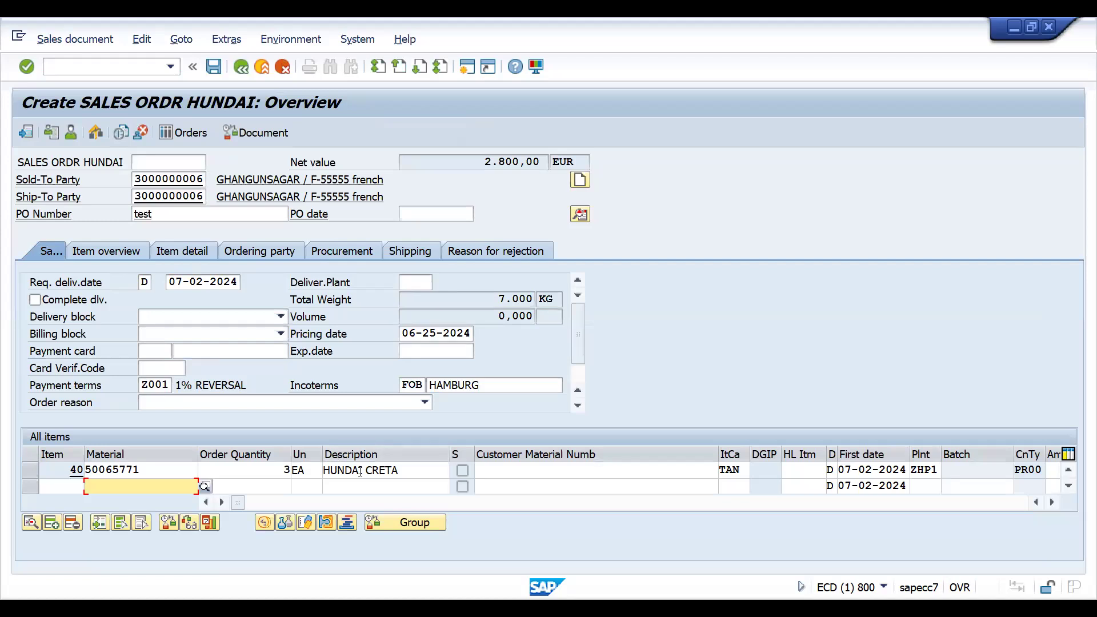
Examine the partners assigned to item 40 and the items before it, returning to the overview at the end.
double_click(363, 473)
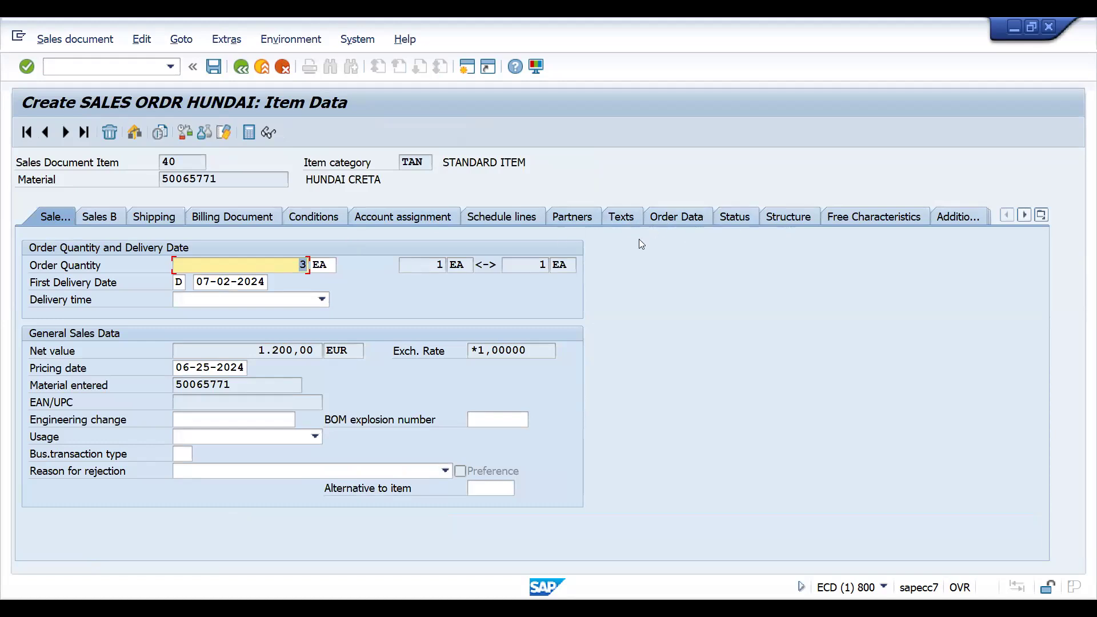
click(572, 219)
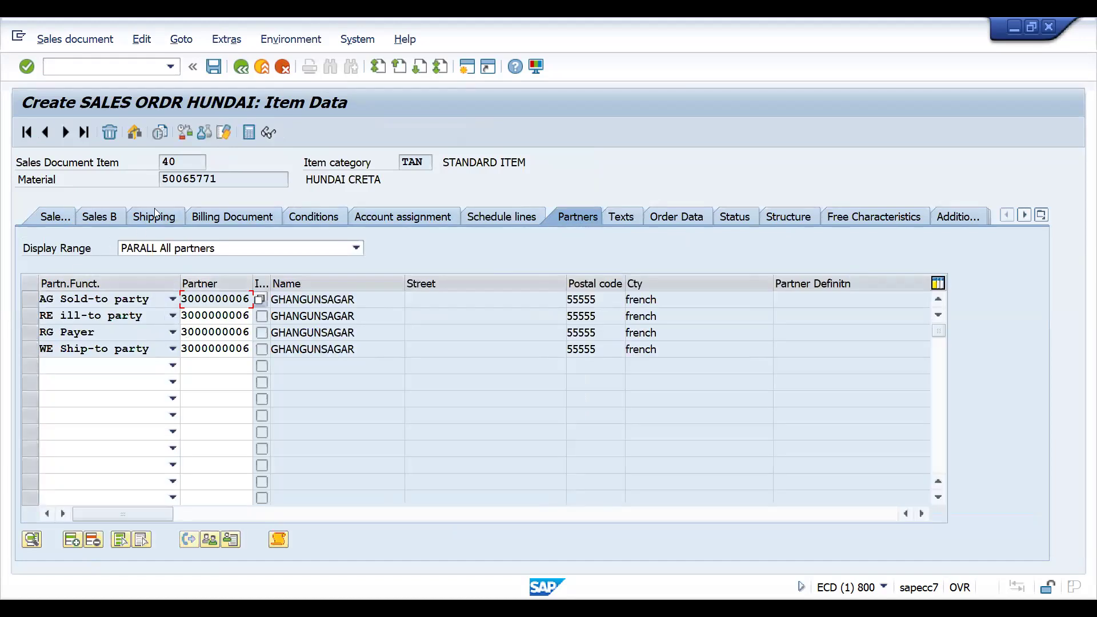
click(51, 130)
click(46, 132)
click(46, 132)
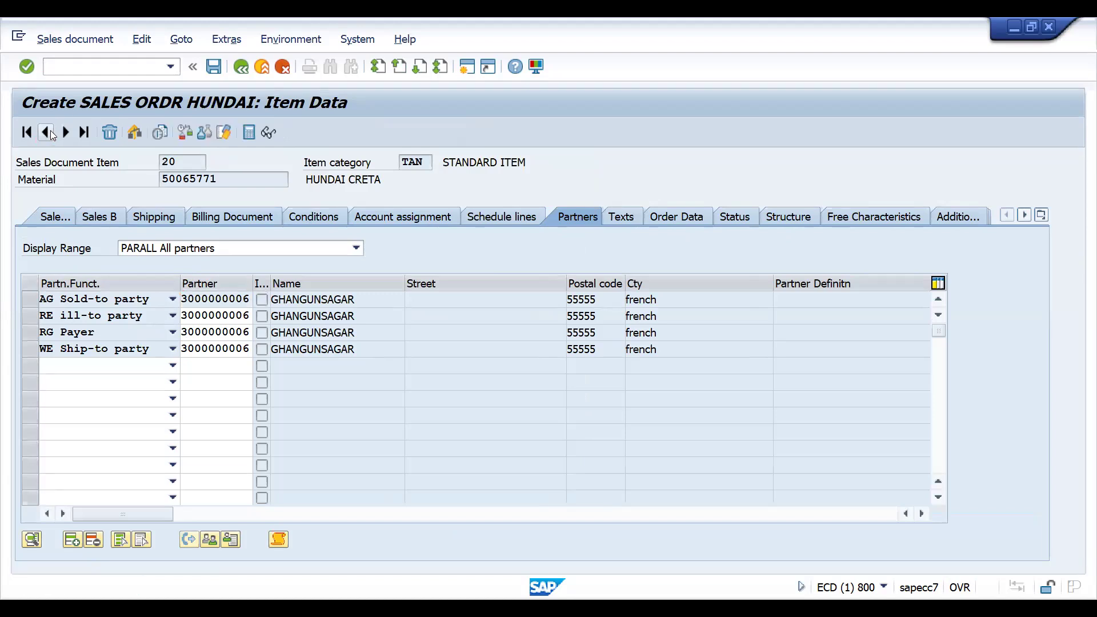
click(241, 67)
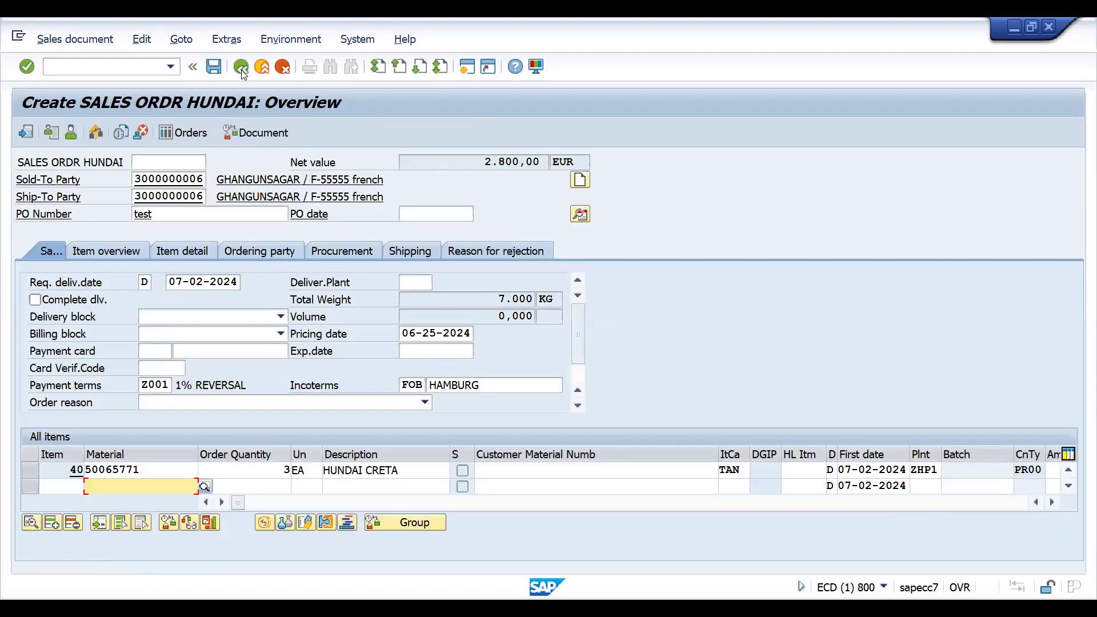
Change the ship-to party in the header partners to JAI HANUMAN LTD. and return to the overview.
click(580, 214)
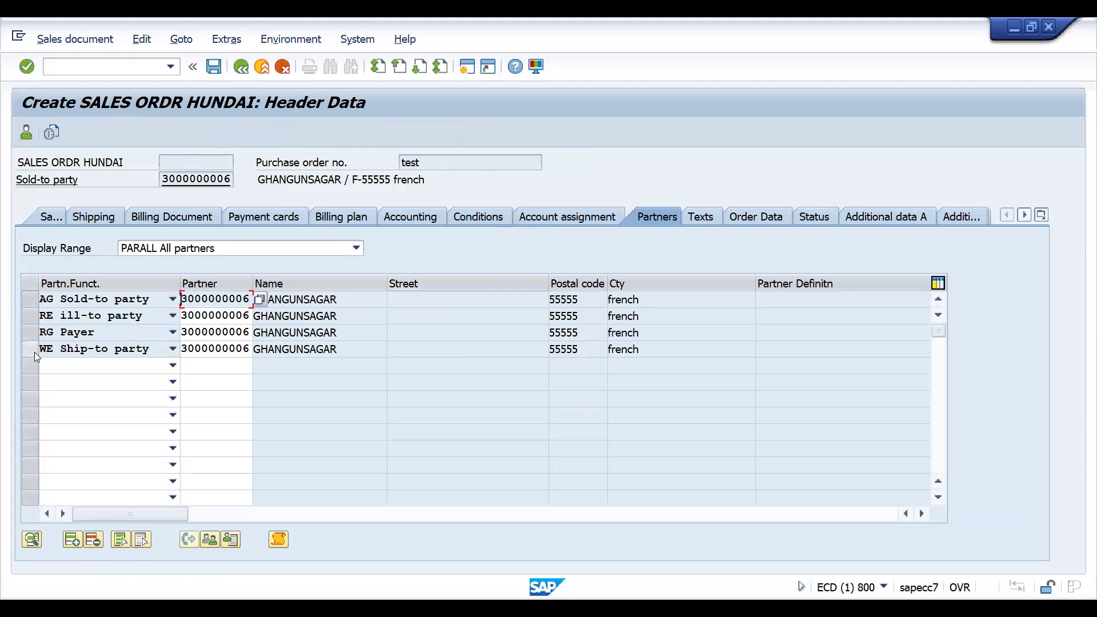
click(207, 347)
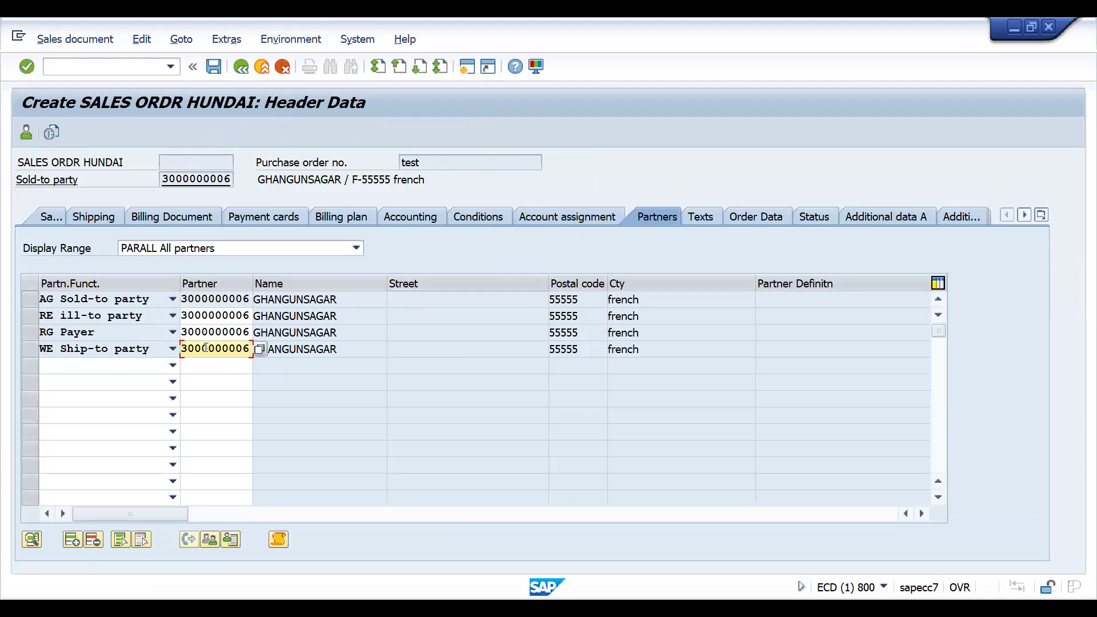
click(209, 537)
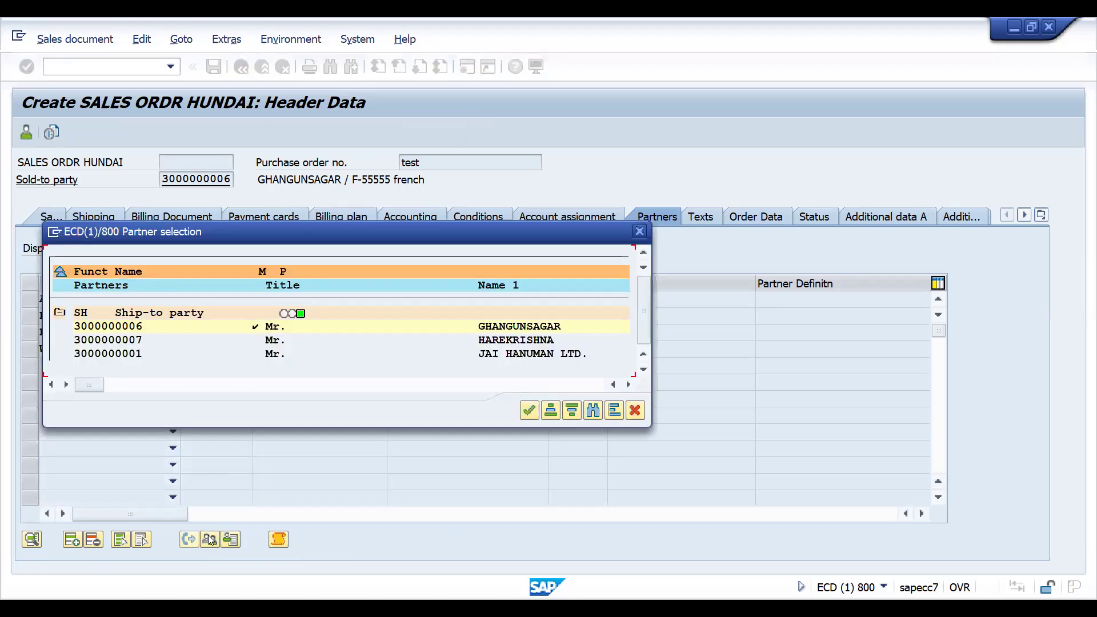
click(644, 370)
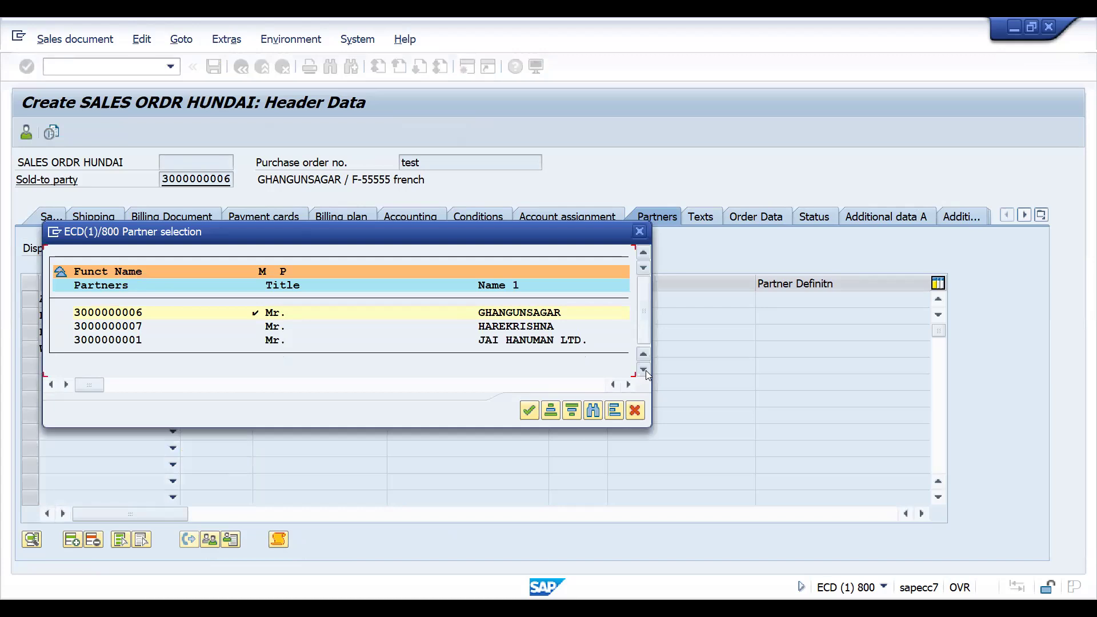
double_click(130, 341)
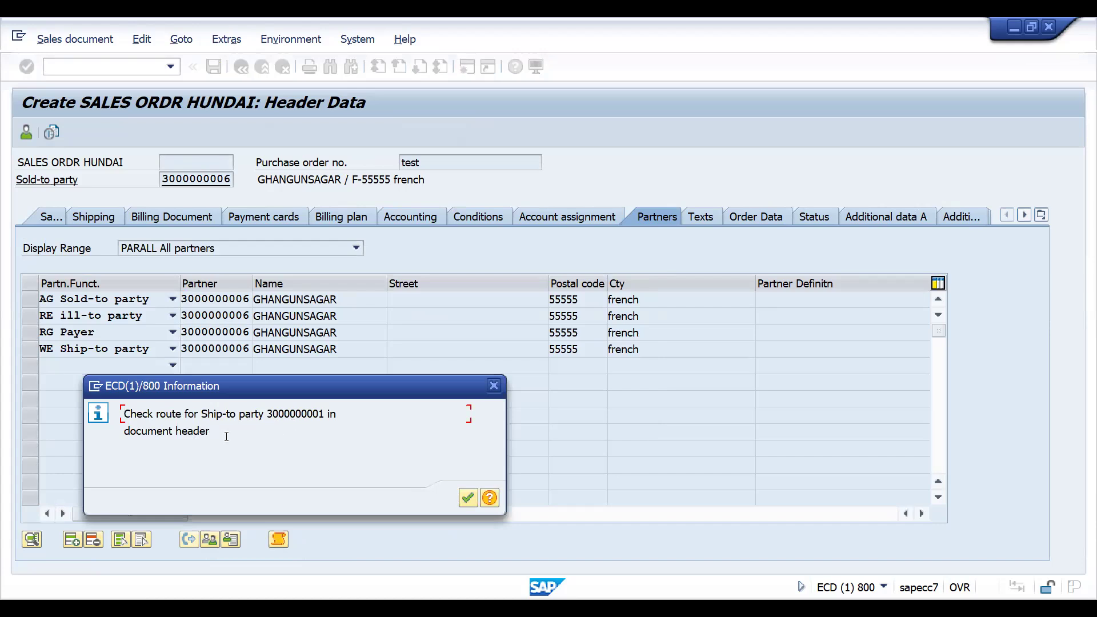
key(Return)
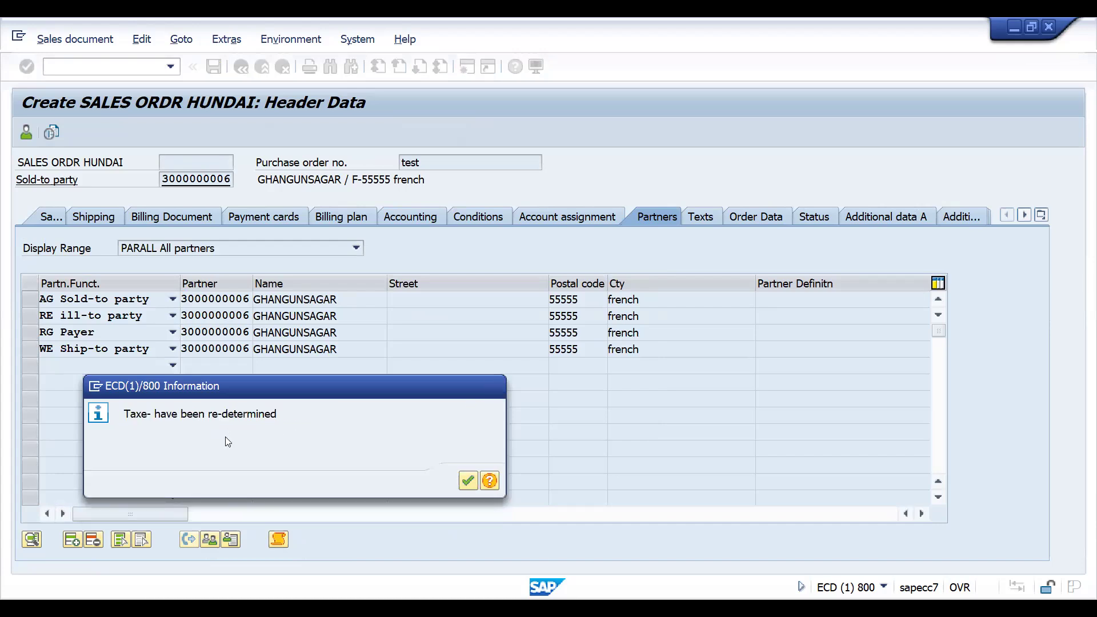
key(Return)
key(Return)
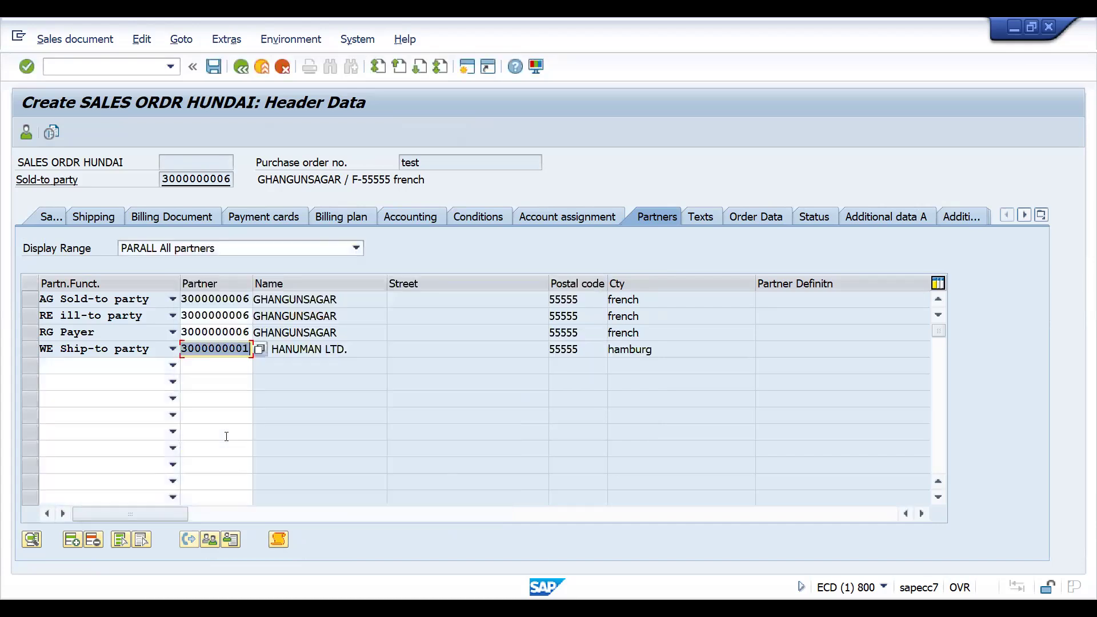
click(241, 65)
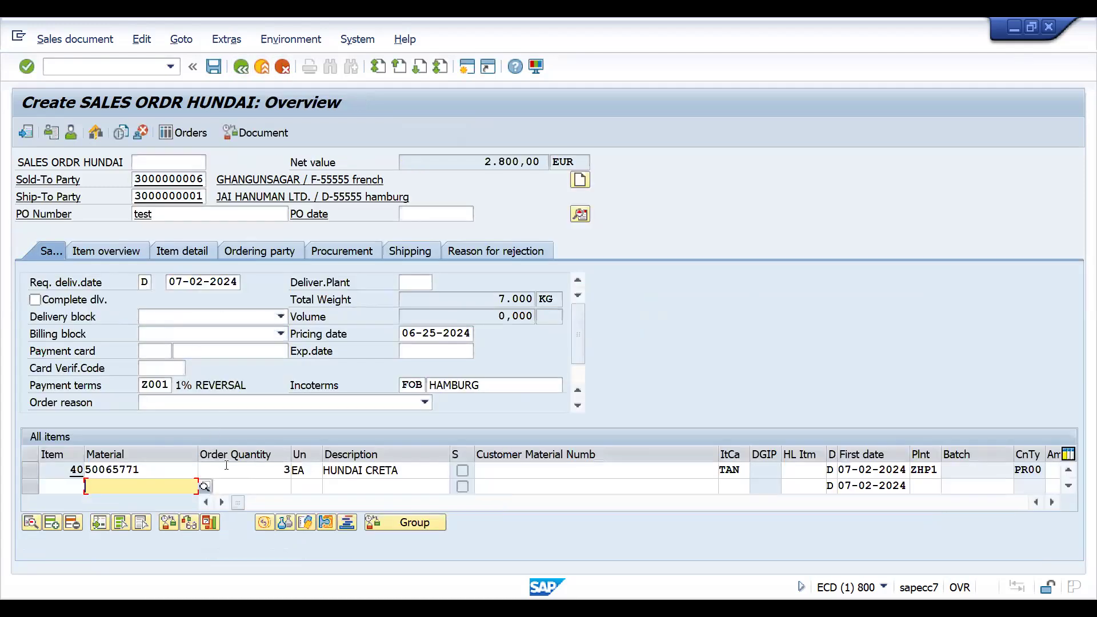
Check the ship-to party on each order item, going from item 40 back to item 10.
double_click(228, 469)
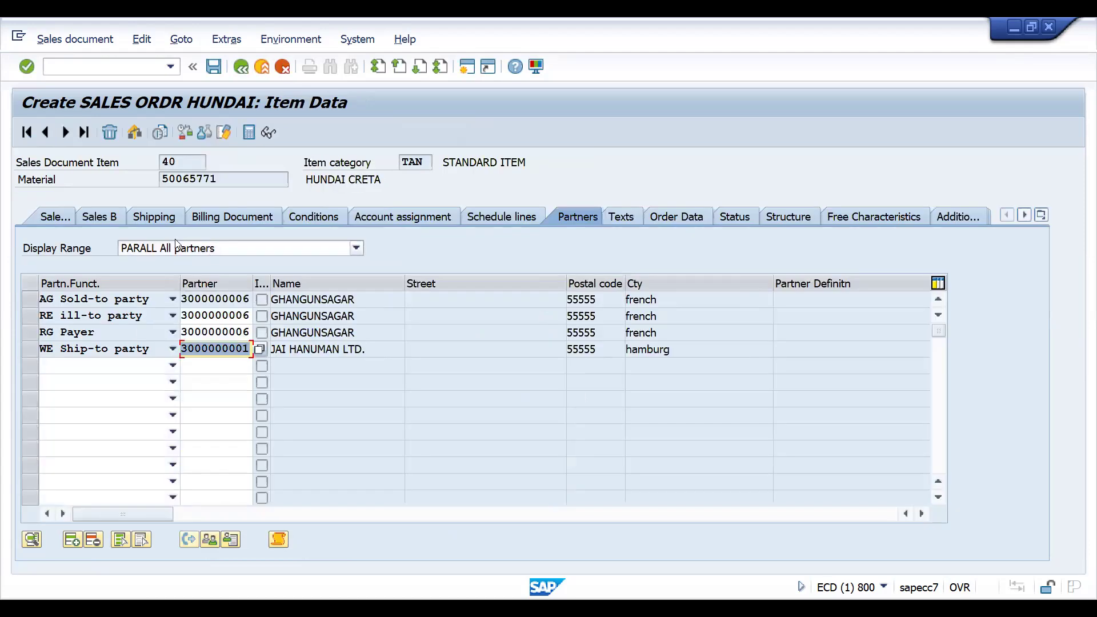
click(46, 132)
click(46, 132)
click(47, 133)
Change the bill-to party of item 30 to JAI HANUMAN LTD.
click(65, 134)
click(65, 133)
click(32, 314)
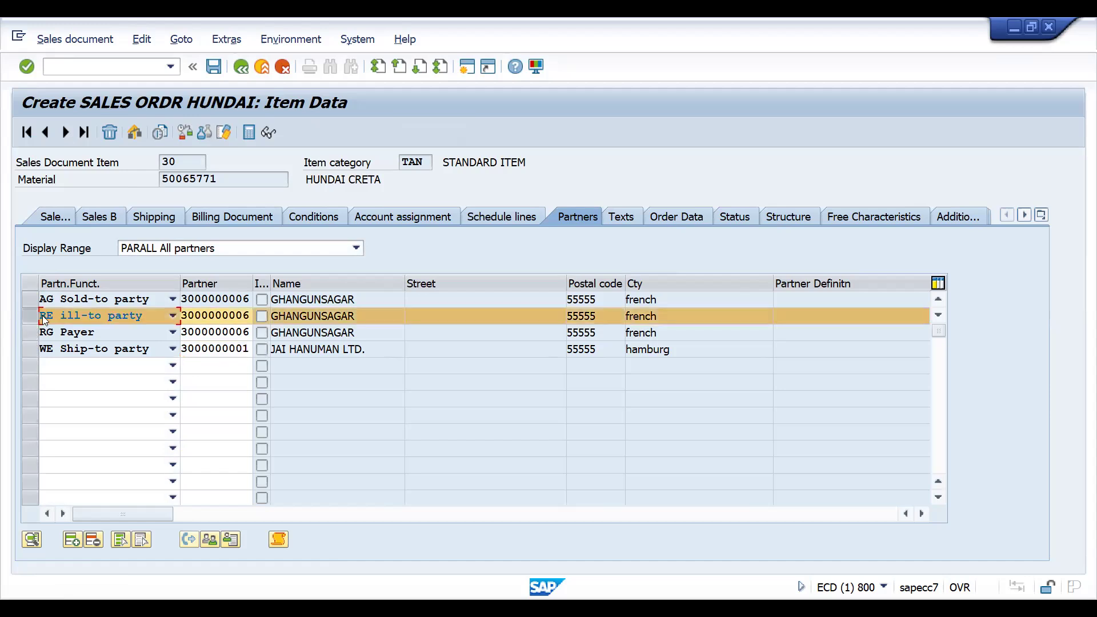
click(210, 541)
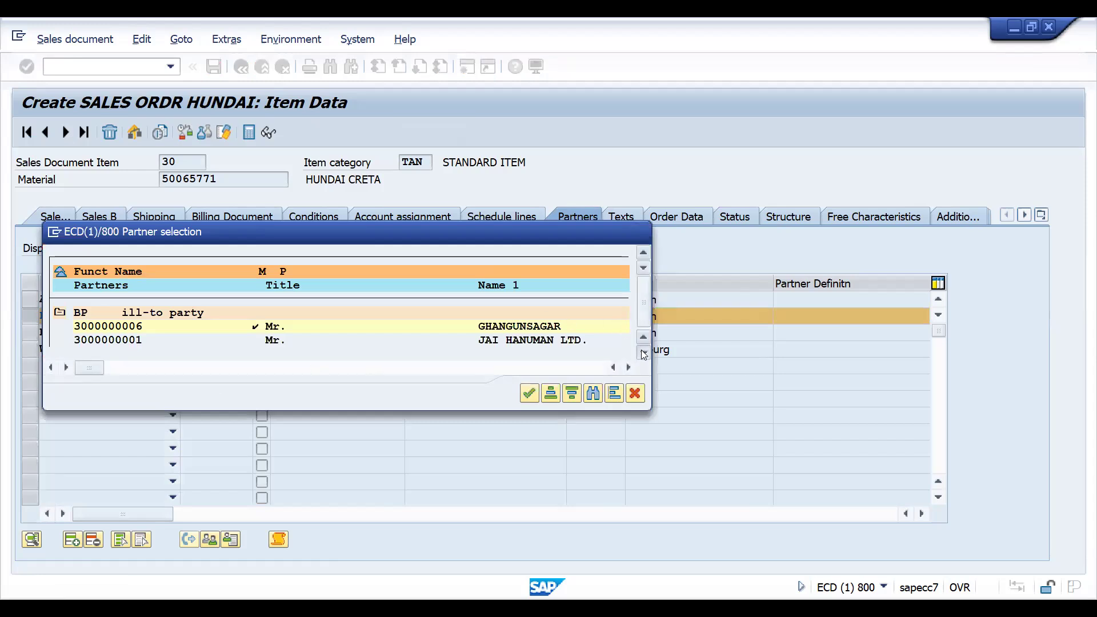
scroll(380, 327, down, 1)
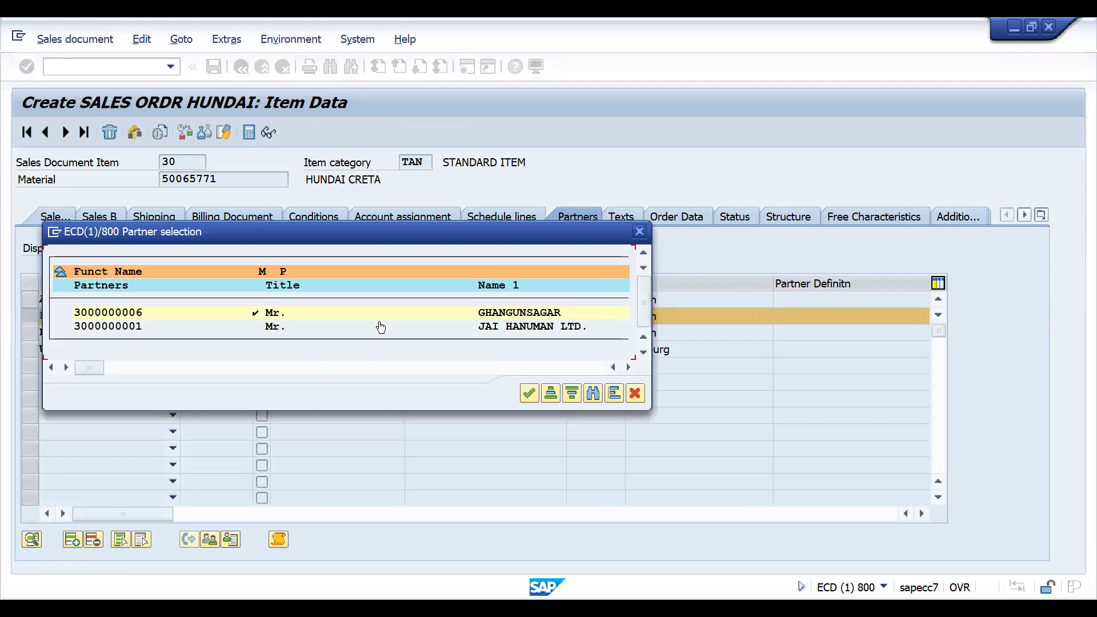
double_click(131, 331)
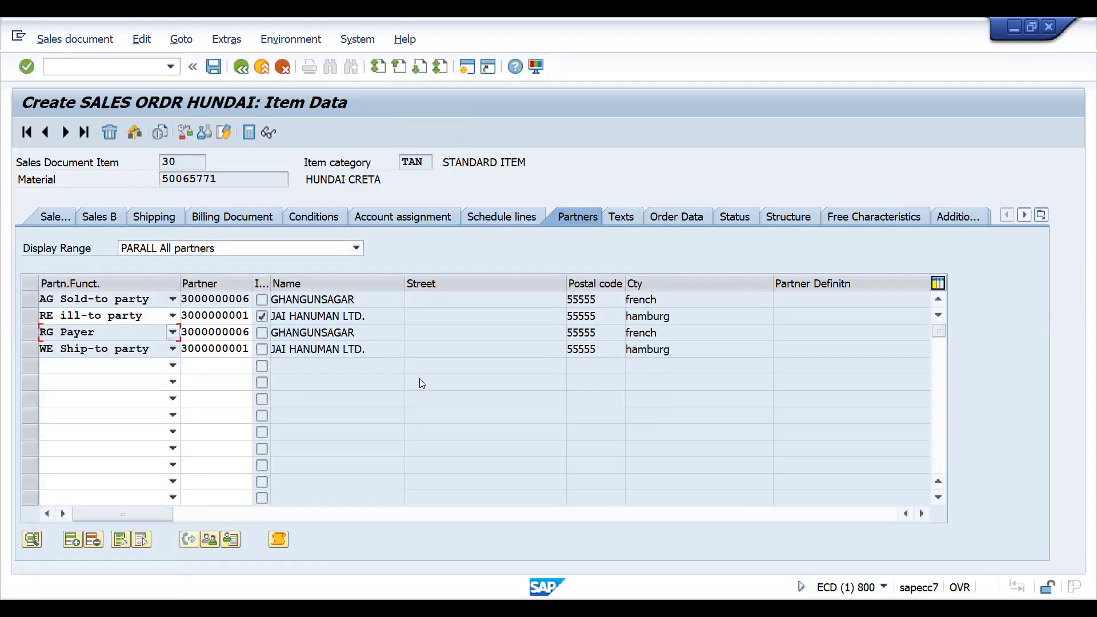
Check the bill-to party on items 20, 10 and 40 and return to the order overview.
click(45, 132)
click(45, 133)
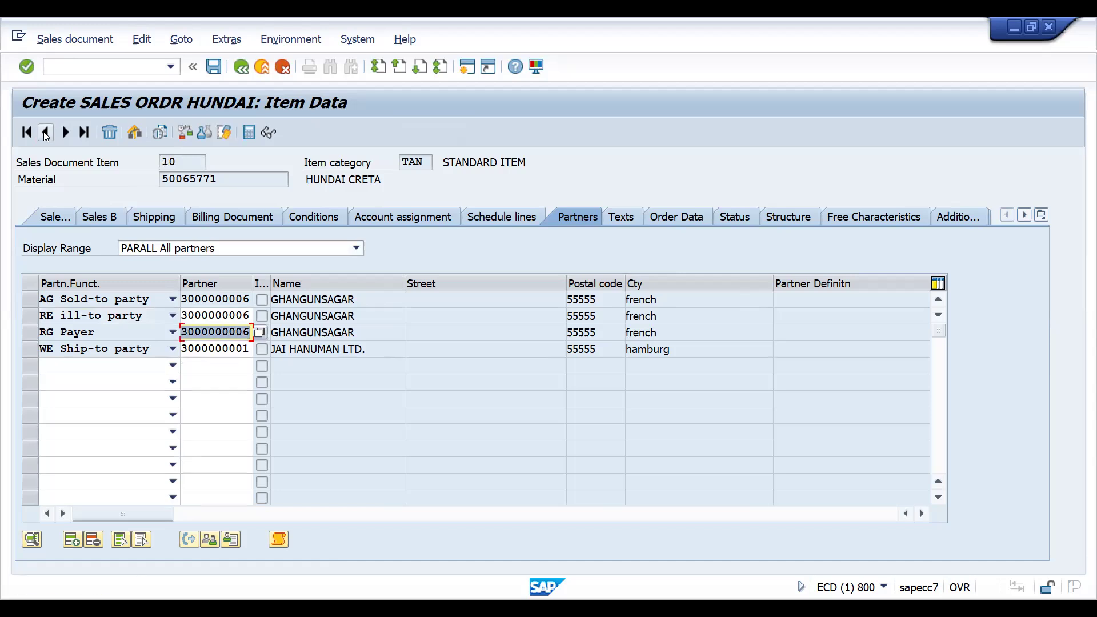
click(239, 68)
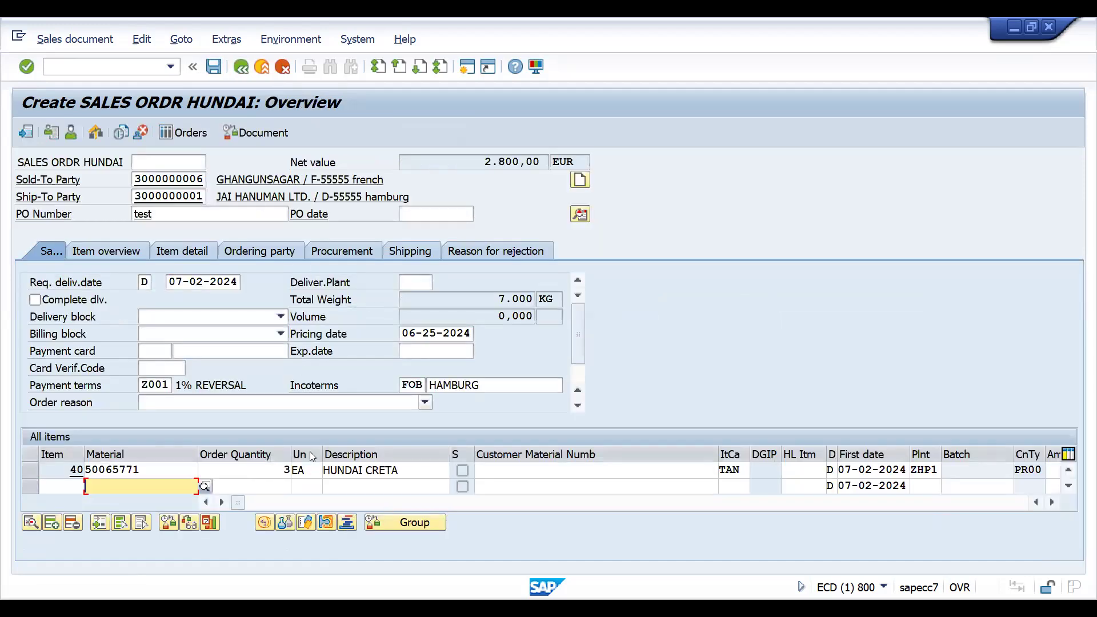
double_click(389, 476)
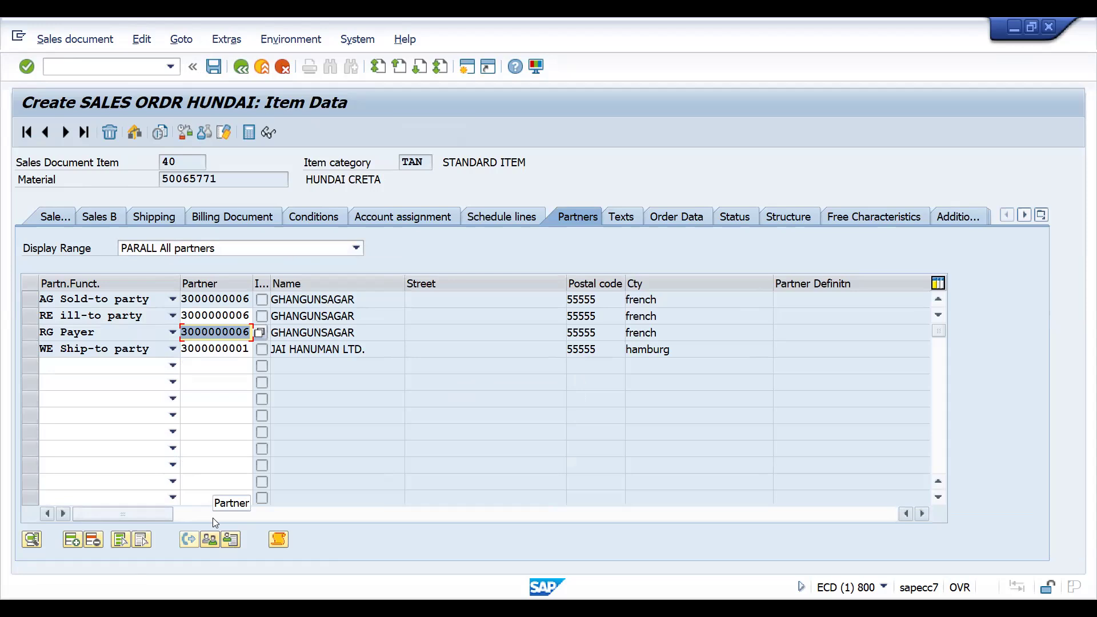
click(240, 67)
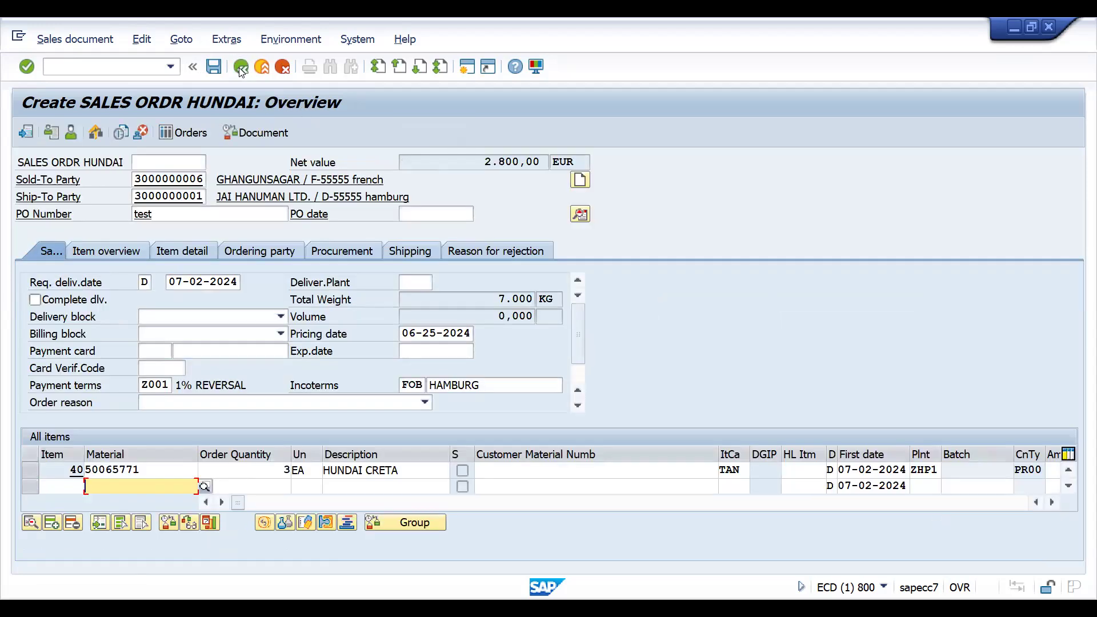
Compare the bill-to party of item 40 with that of item 30 and return to the order overview.
click(242, 472)
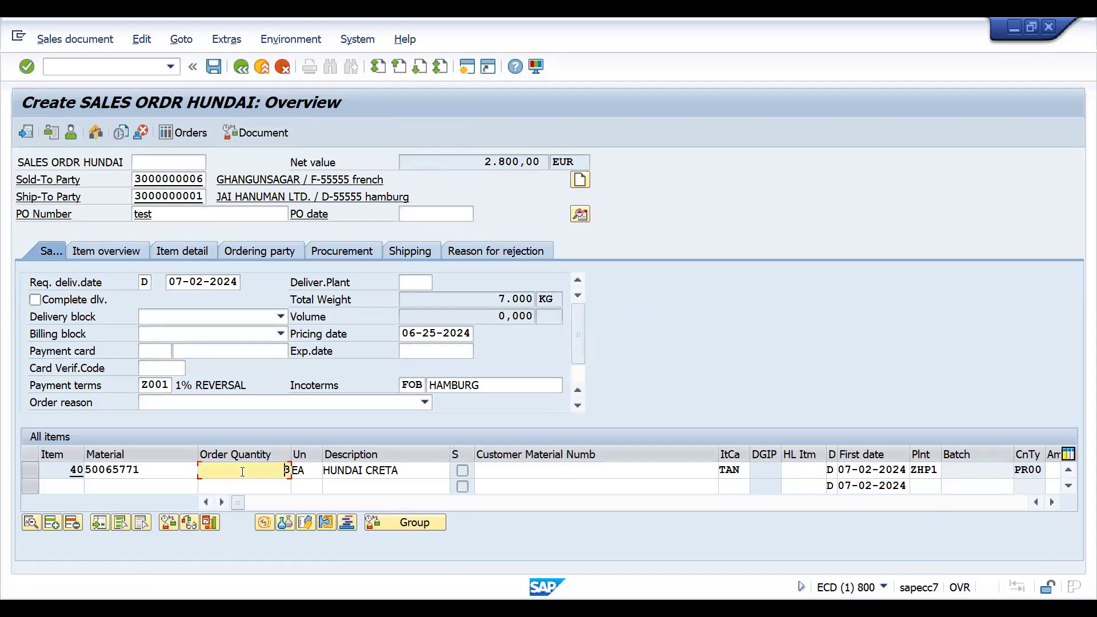
double_click(242, 472)
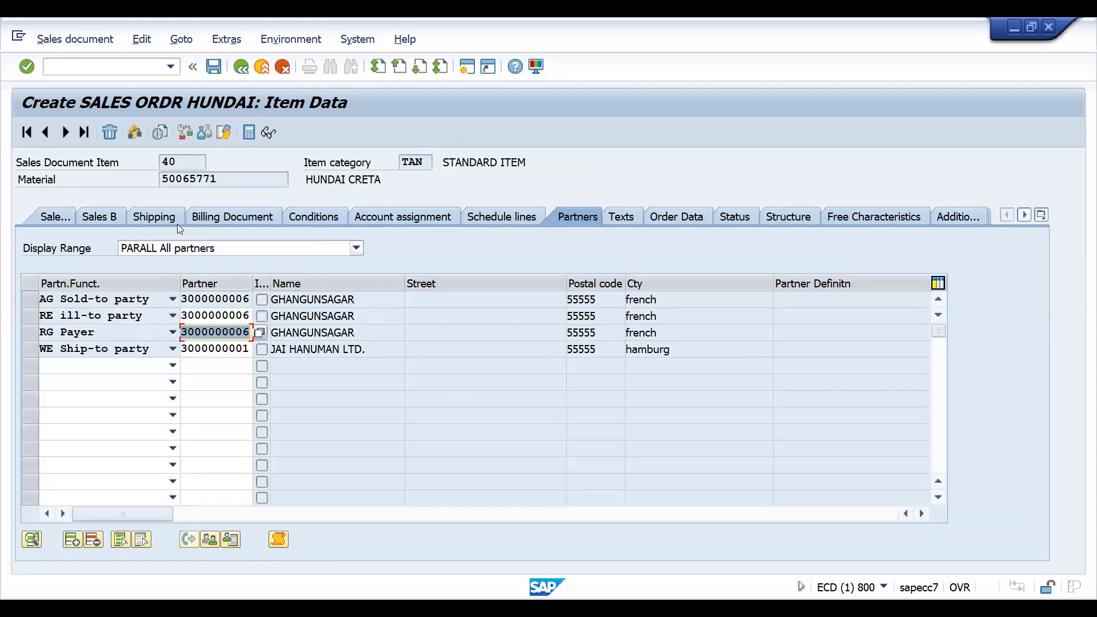
click(46, 132)
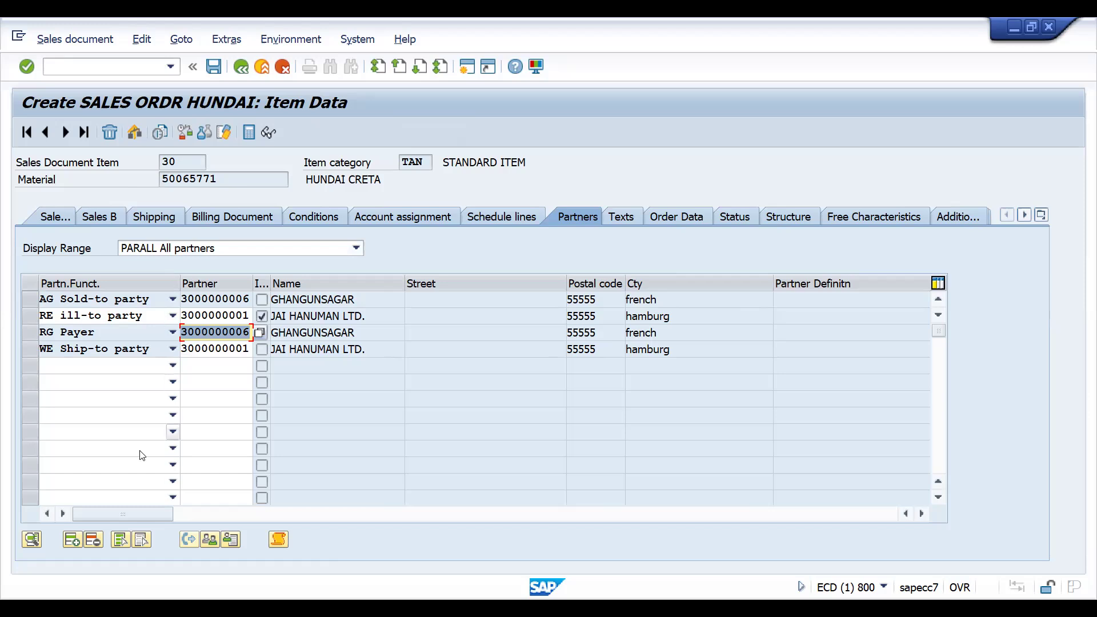
click(243, 69)
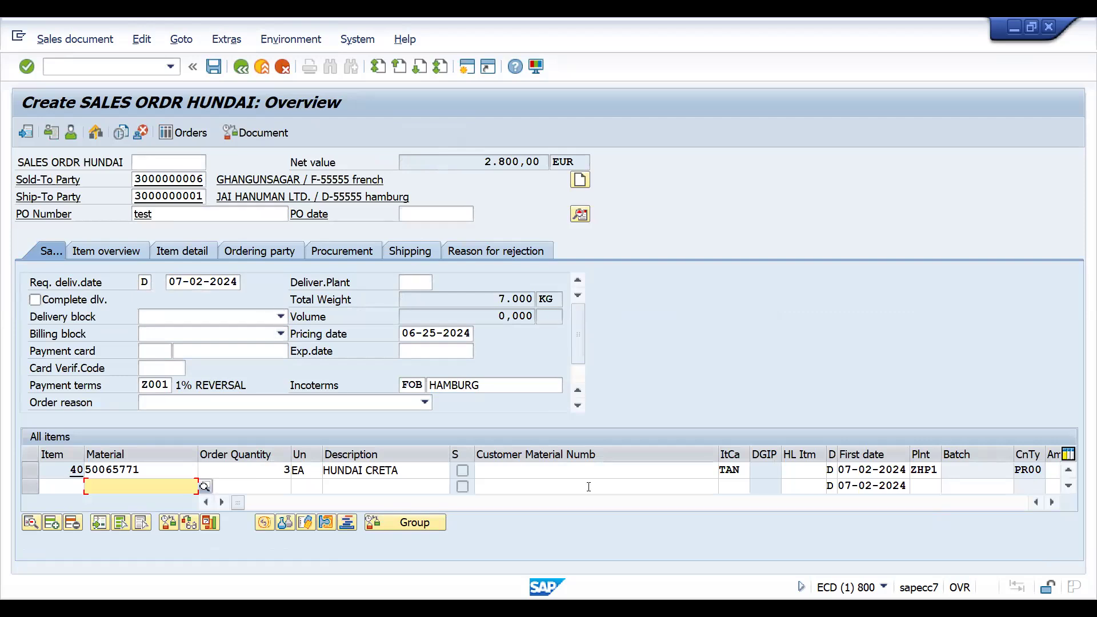
Display all order items from item 10 in the item overview and open the header partners.
click(122, 255)
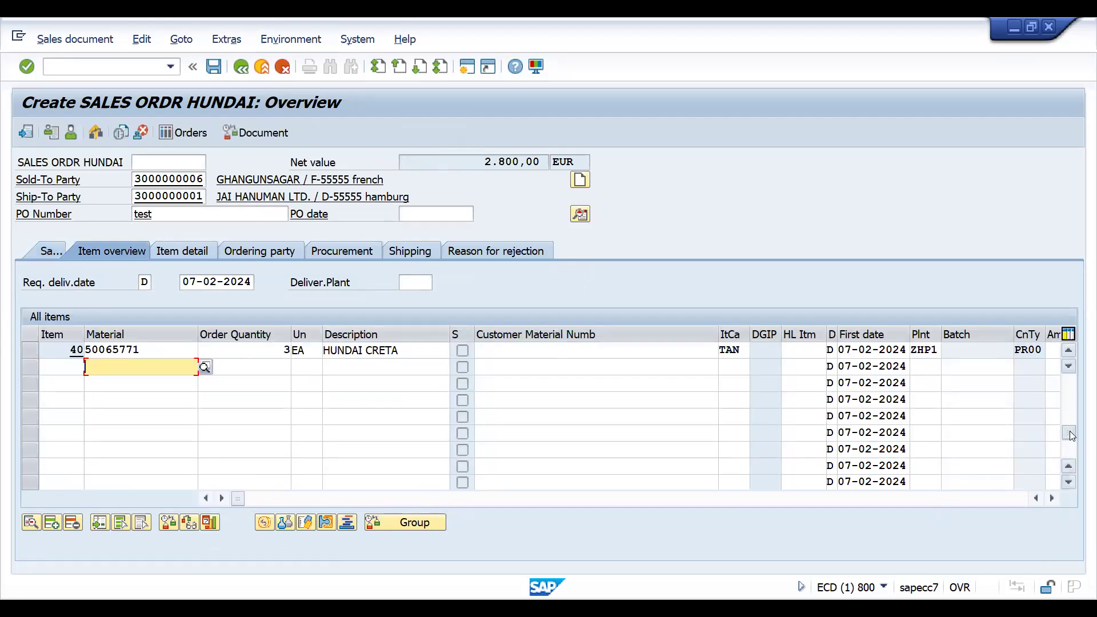
drag(1068, 431, 1066, 298)
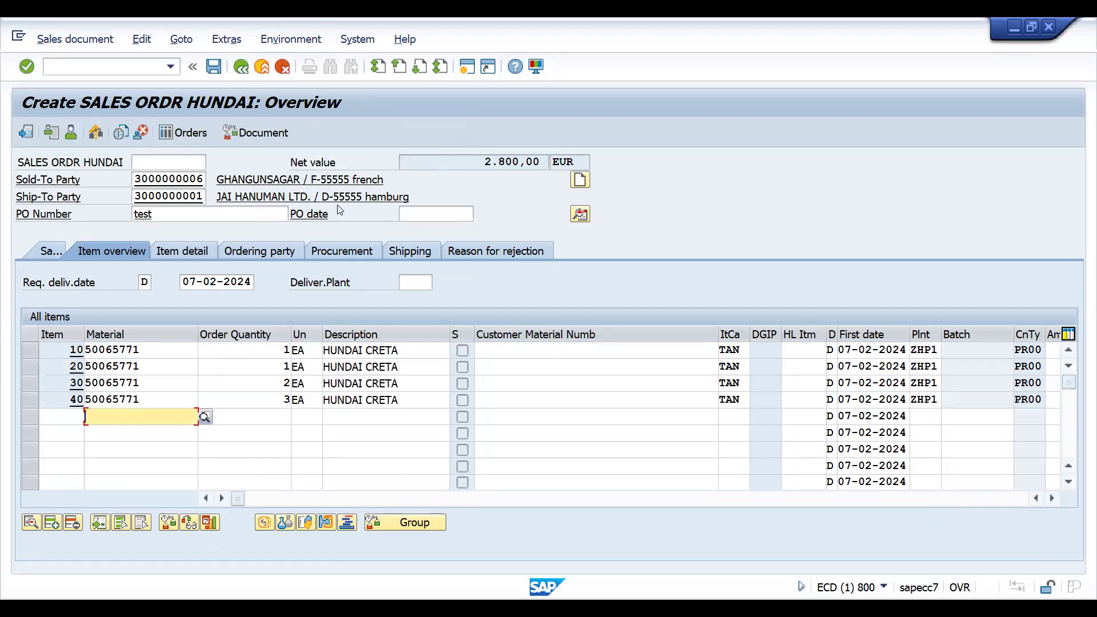
click(579, 214)
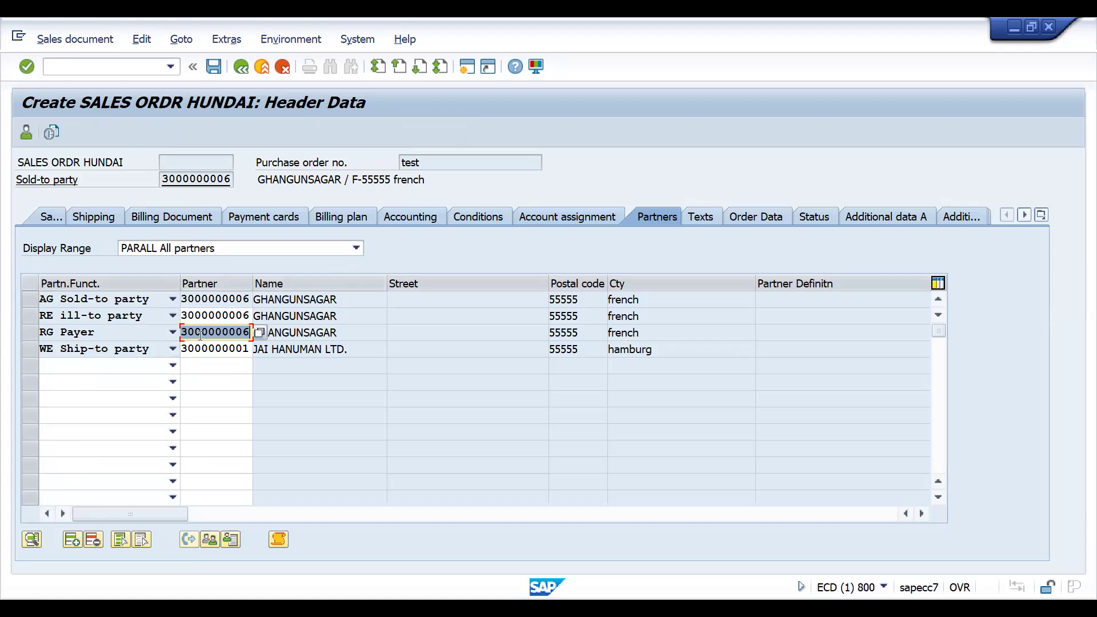
click(210, 539)
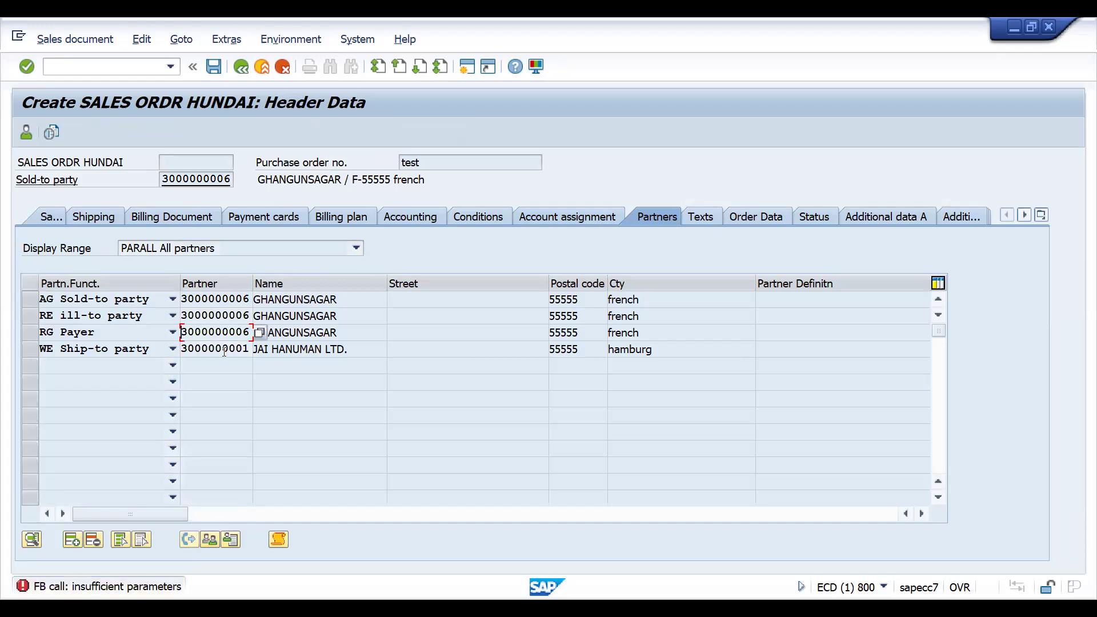
click(327, 403)
click(242, 70)
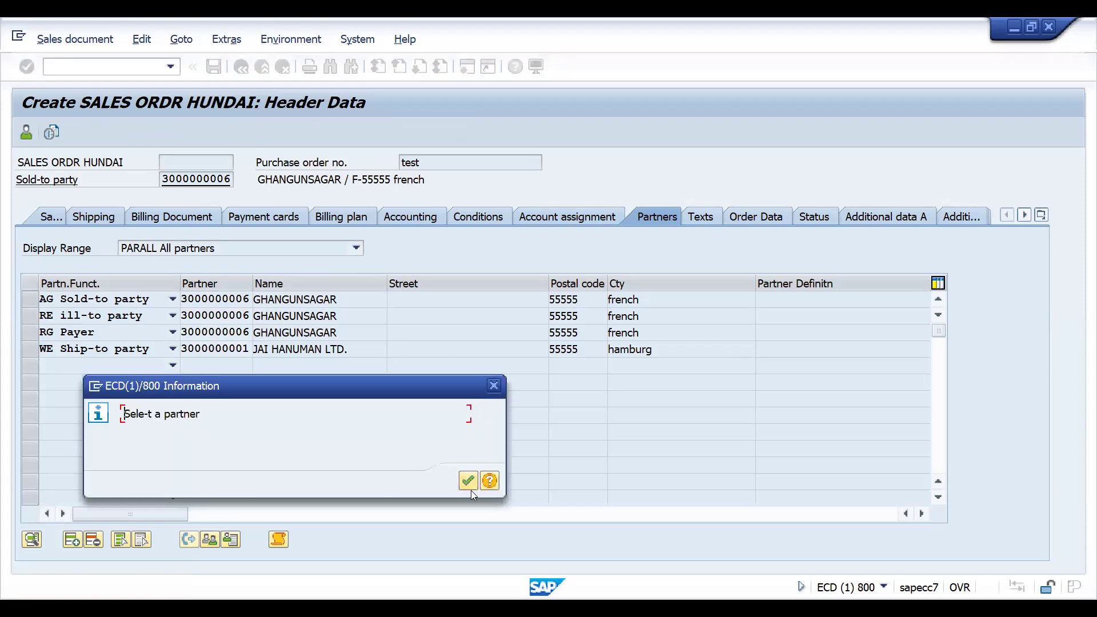
click(465, 479)
Change the payer in the header partners to JAI HANUMAN LTD. and return to the order overview.
click(52, 336)
click(48, 346)
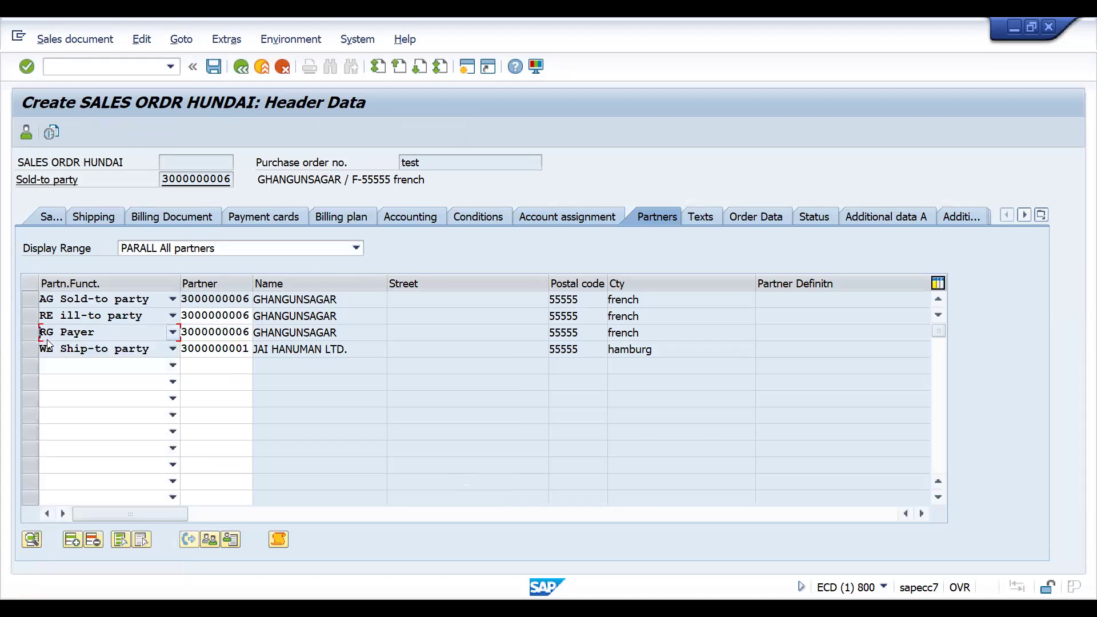
click(35, 334)
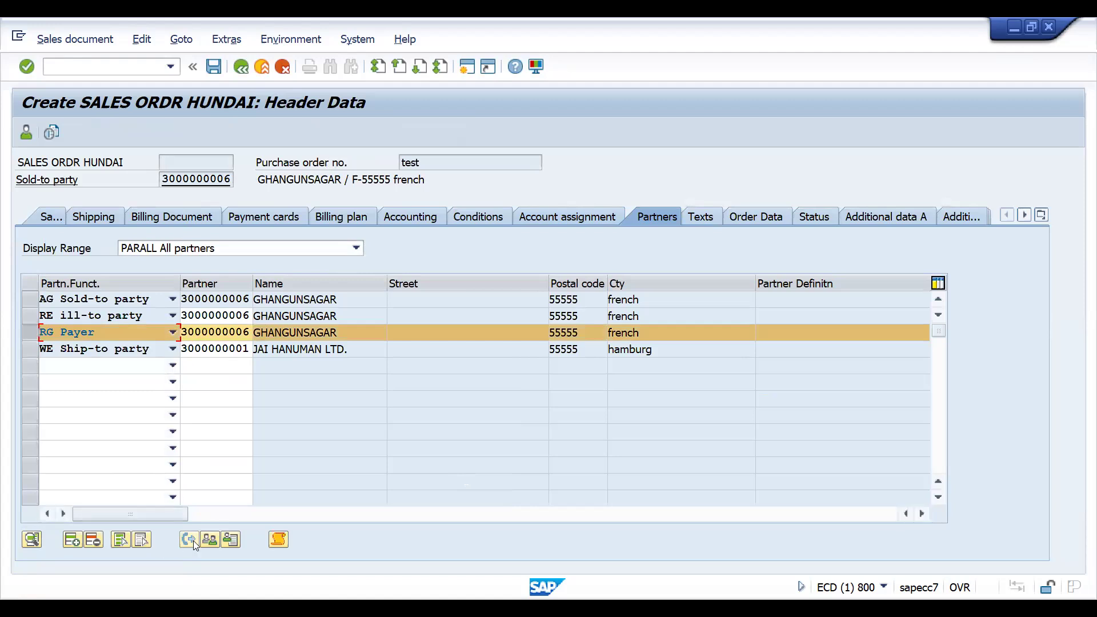
click(209, 541)
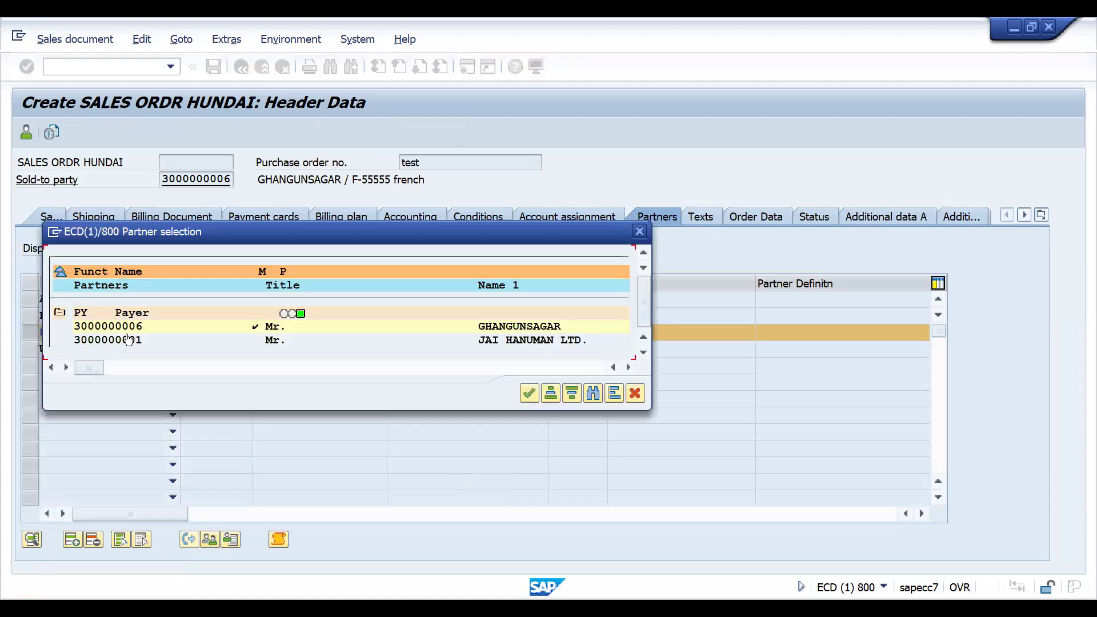
key(Return)
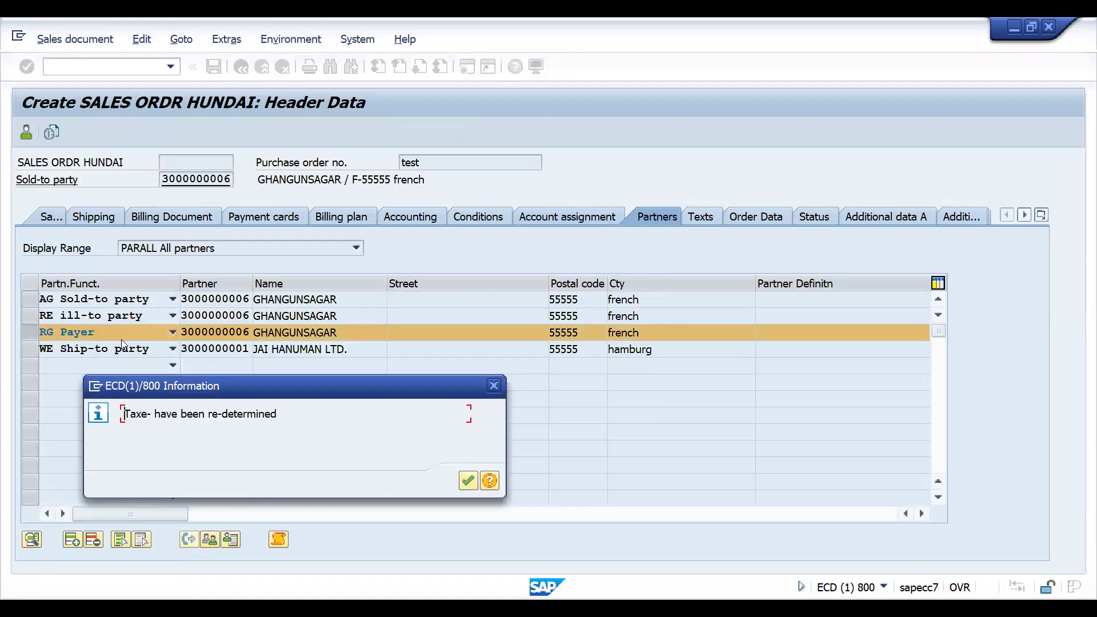
key(Return)
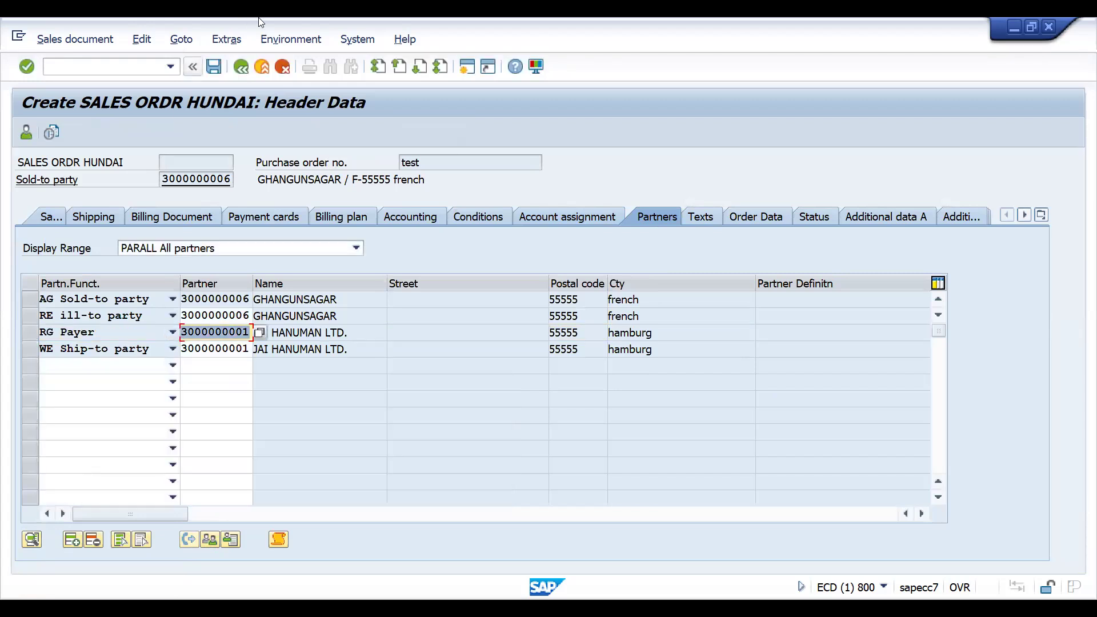
click(241, 69)
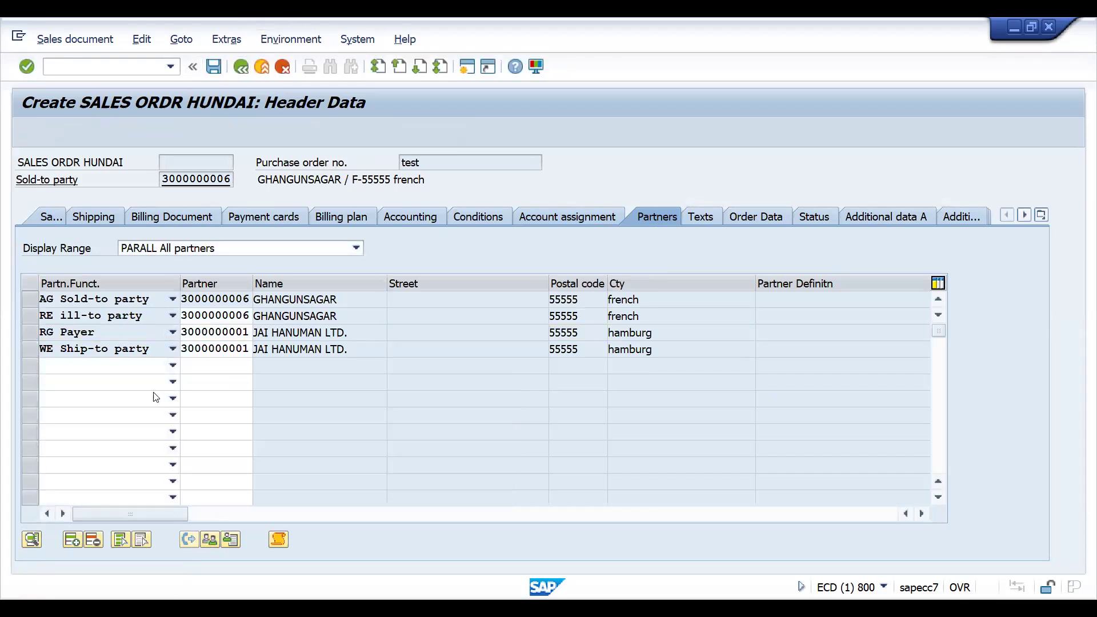
Check the payer on each order item, going forward from item 10, and return to the order overview.
double_click(157, 354)
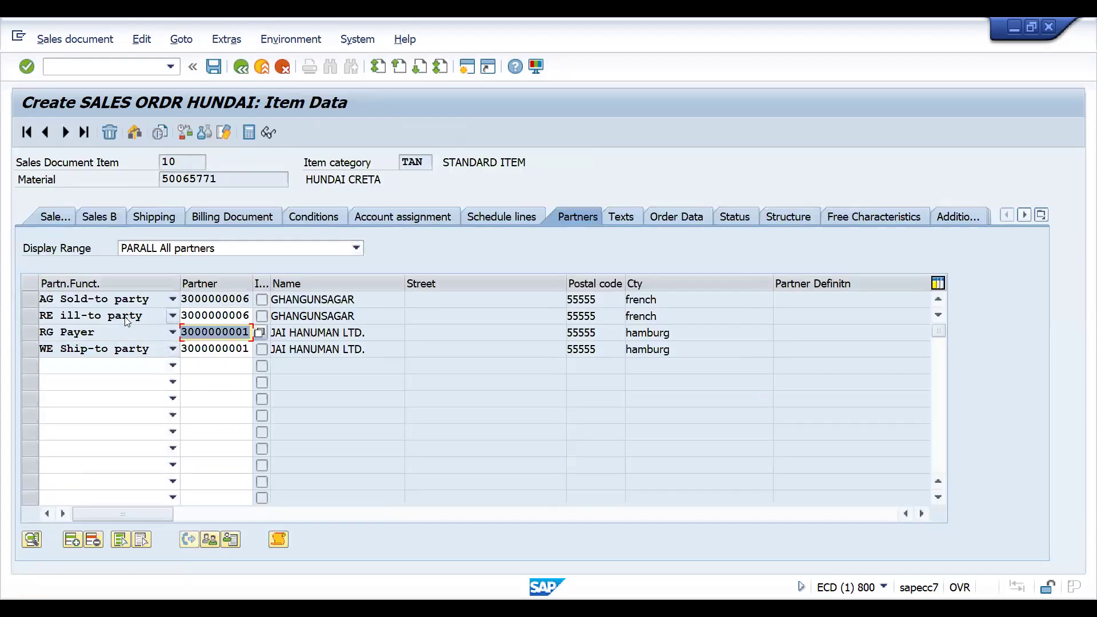
click(65, 133)
click(65, 133)
click(65, 133)
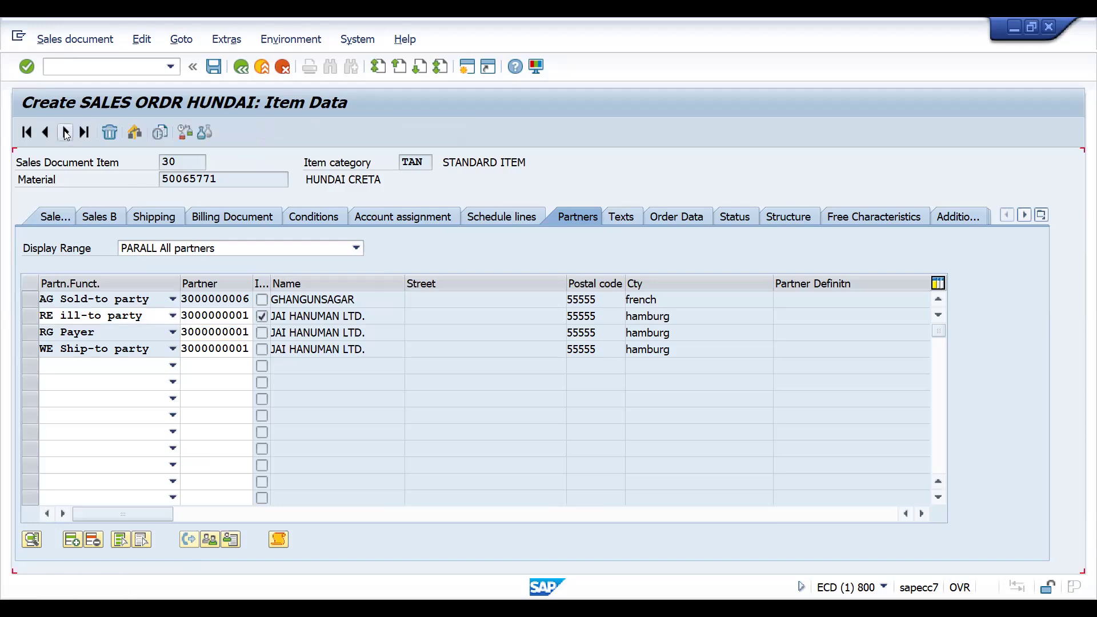
click(240, 68)
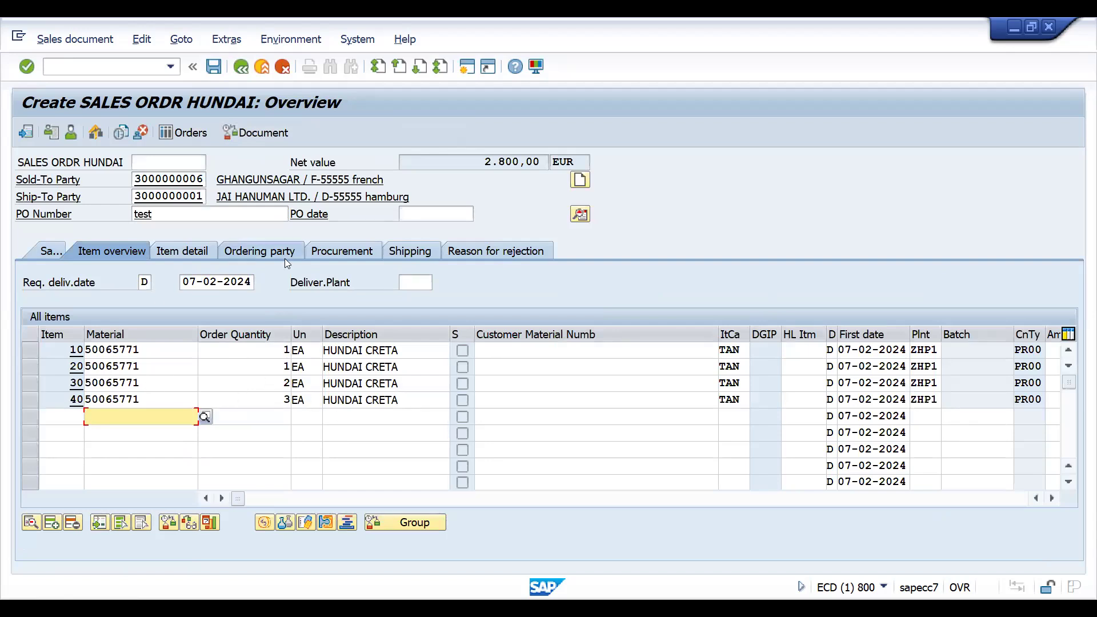
Save the sales order and switch away from the order window.
click(214, 69)
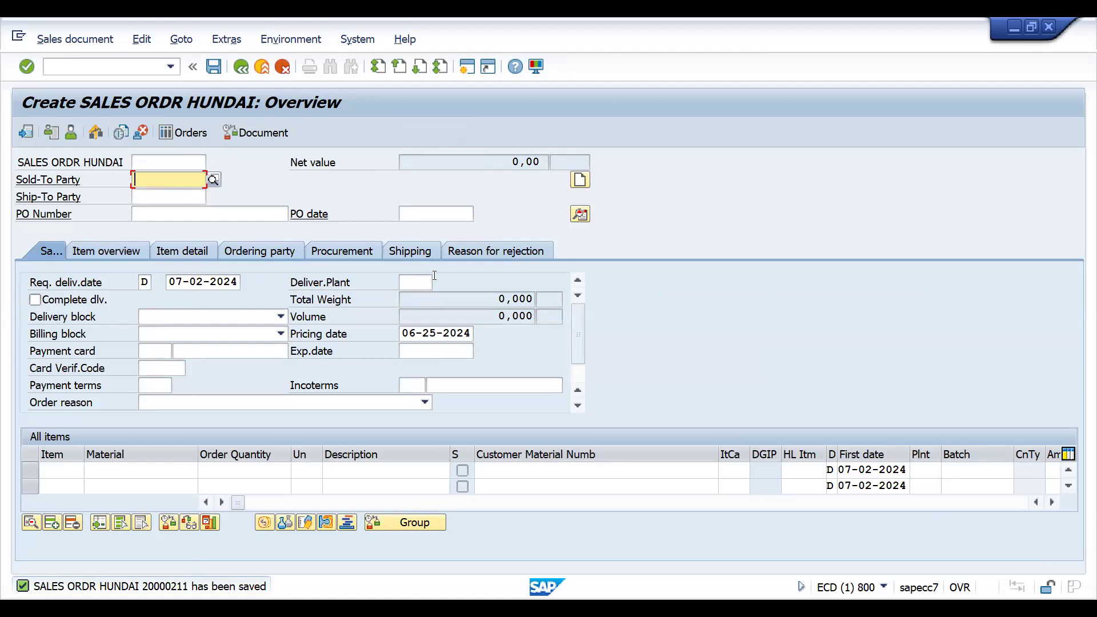
key(alt+Tab)
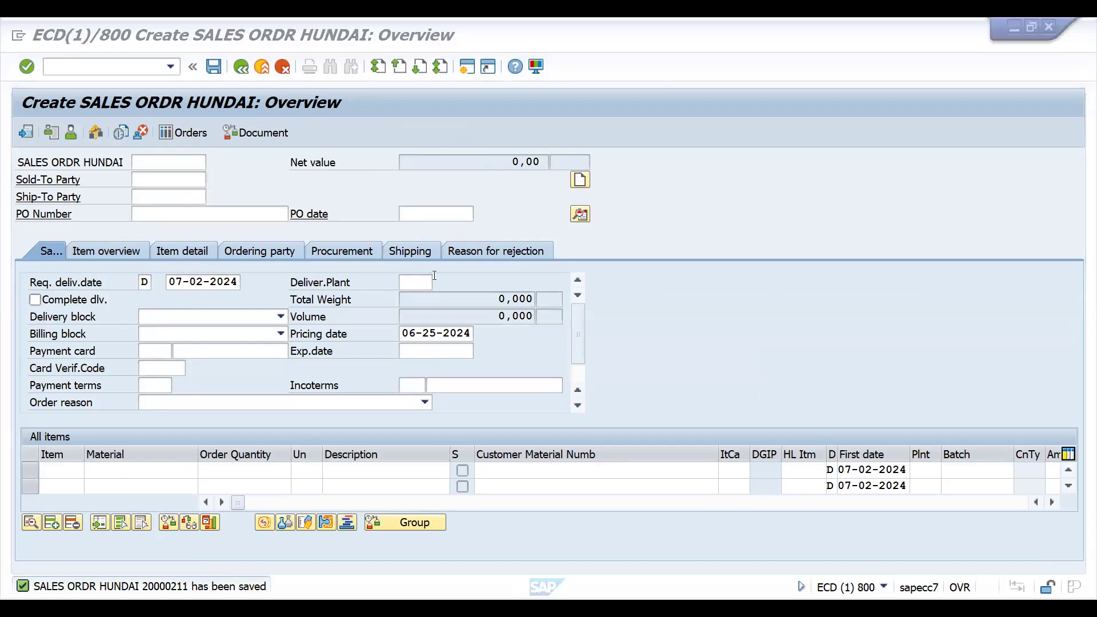